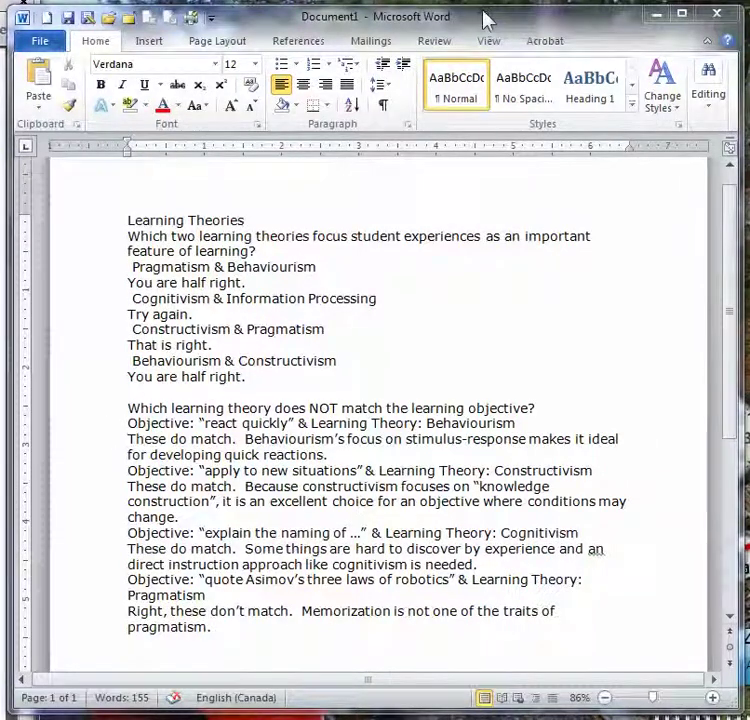
Step: Move the Word document aside and open the JQuiz editor from the Hot Potatoes launcher
left_click_drag(480, 17, 0, 25)
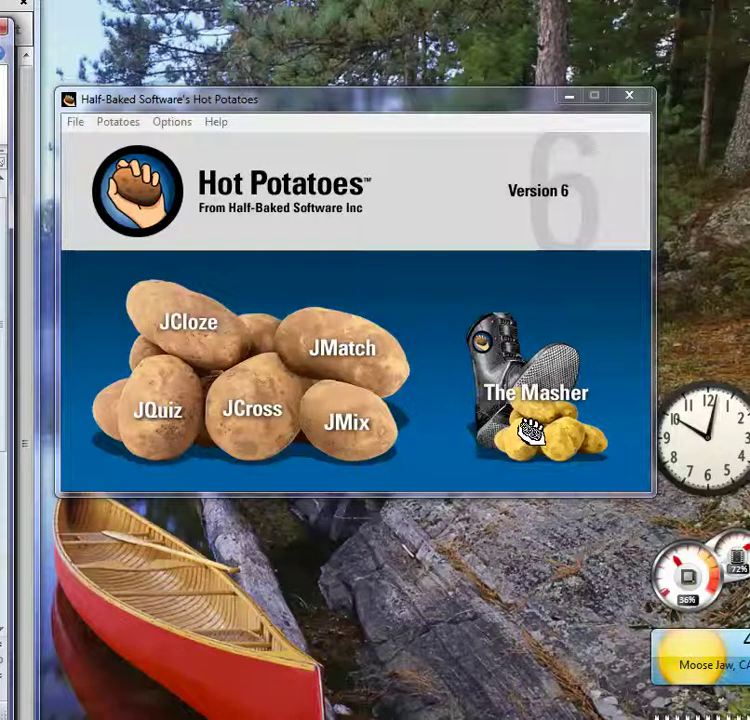
left_click(166, 432)
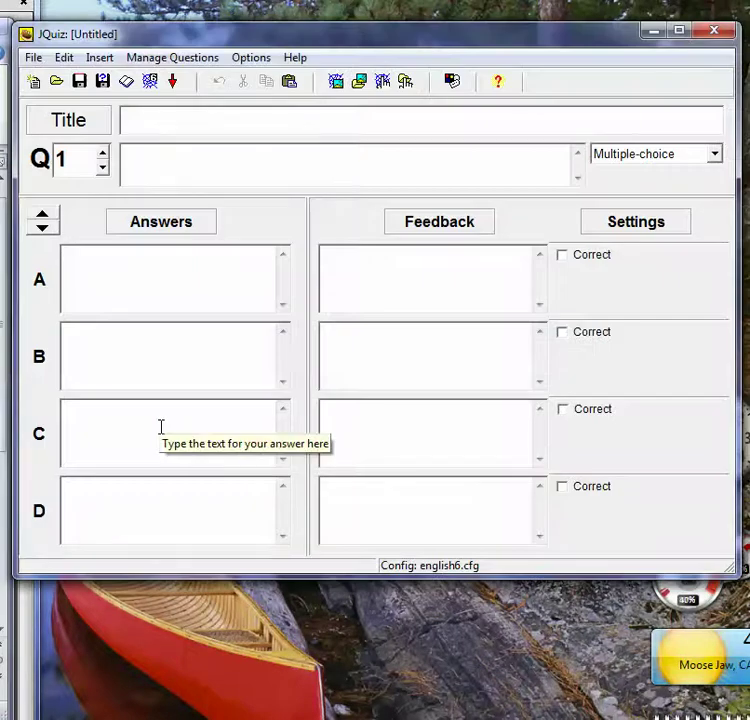
left_click(34, 58)
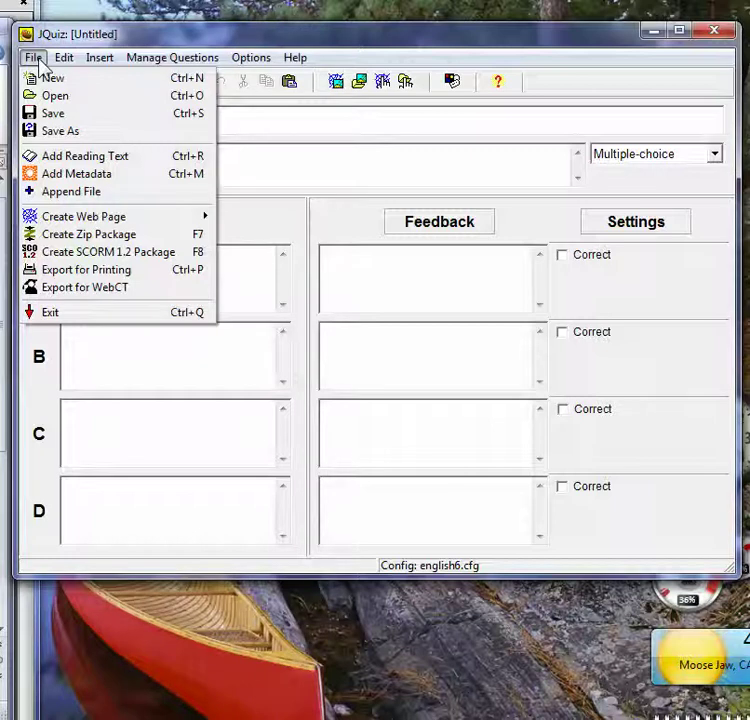
left_click(37, 59)
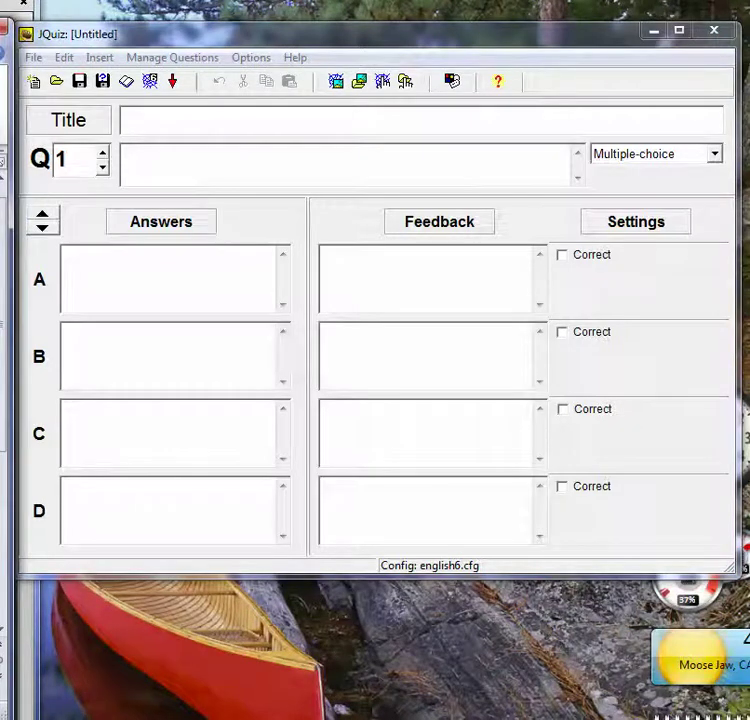
Step: Title the quiz "Learning Theories" and enter question 1: "Which two learning theories focus student experiences as an important feature of learning?"
left_click(317, 124)
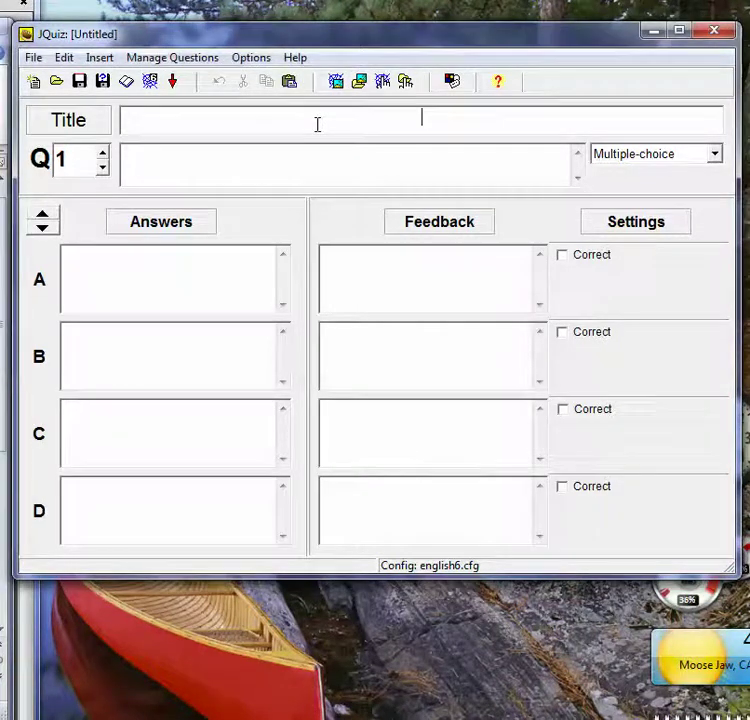
type("Learning Theories")
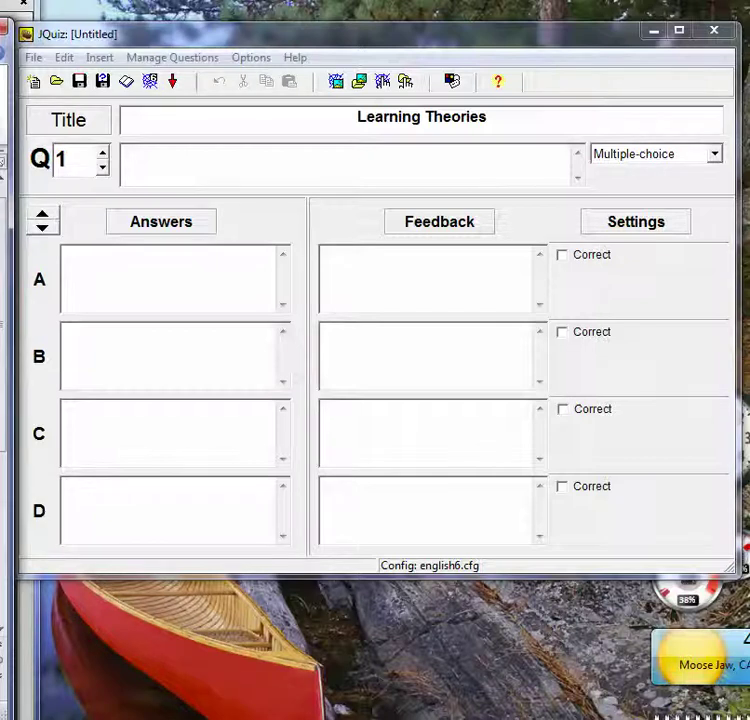
left_click(294, 172)
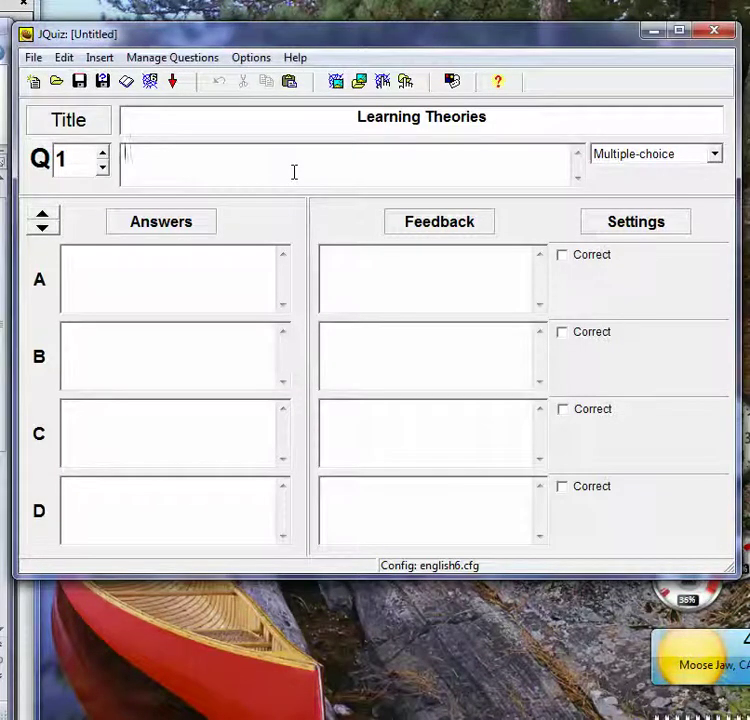
type("Which two learning theories focus student experiences as an important feature of learning?")
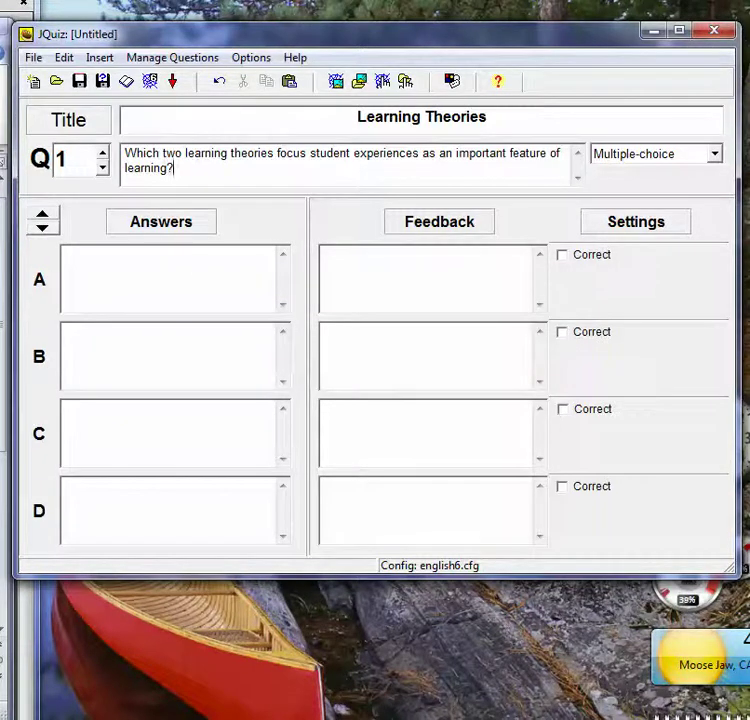
key("Tab")
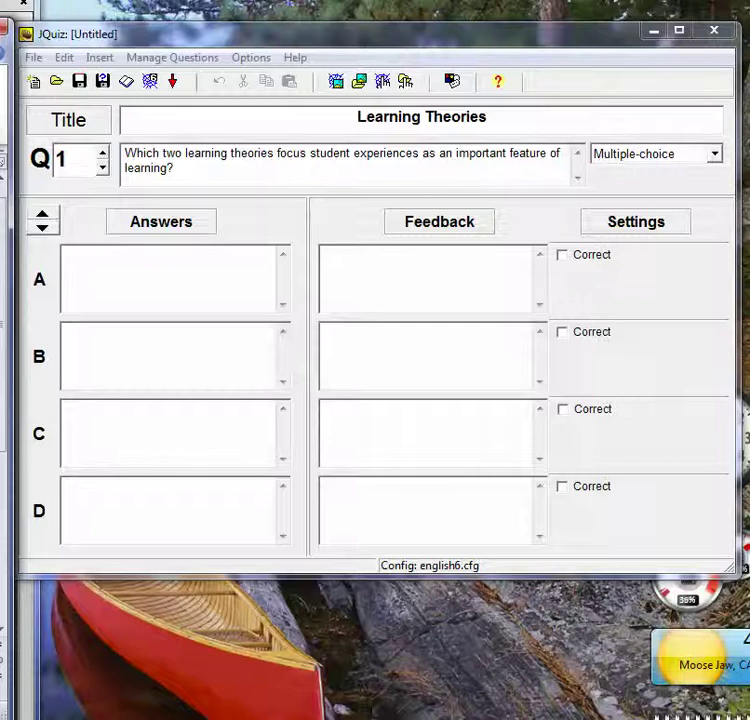
Step: Fill in answer A of question 1 with "Pragmatism & Behaviourism" and its feedback "You are half right."
left_click(181, 297)
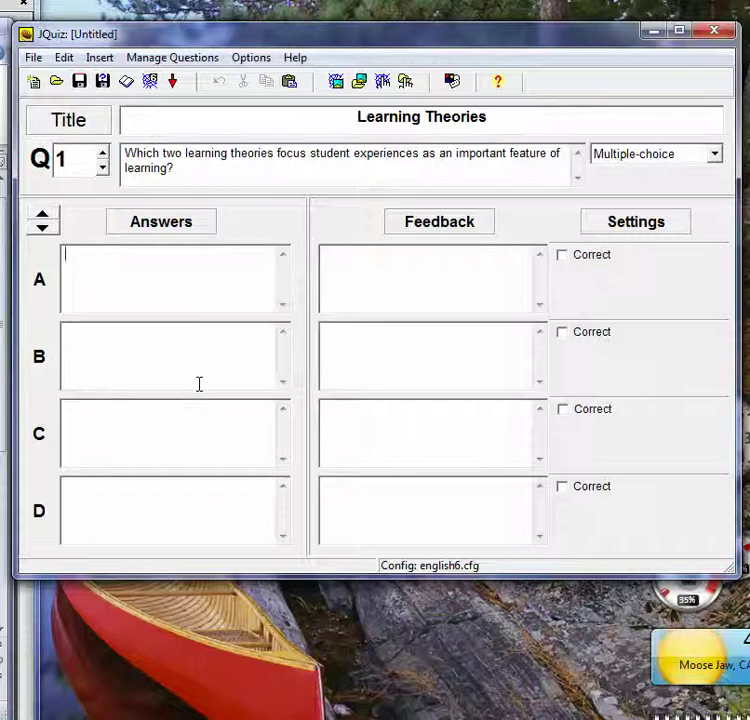
type("Pragmatism & Behaviourism")
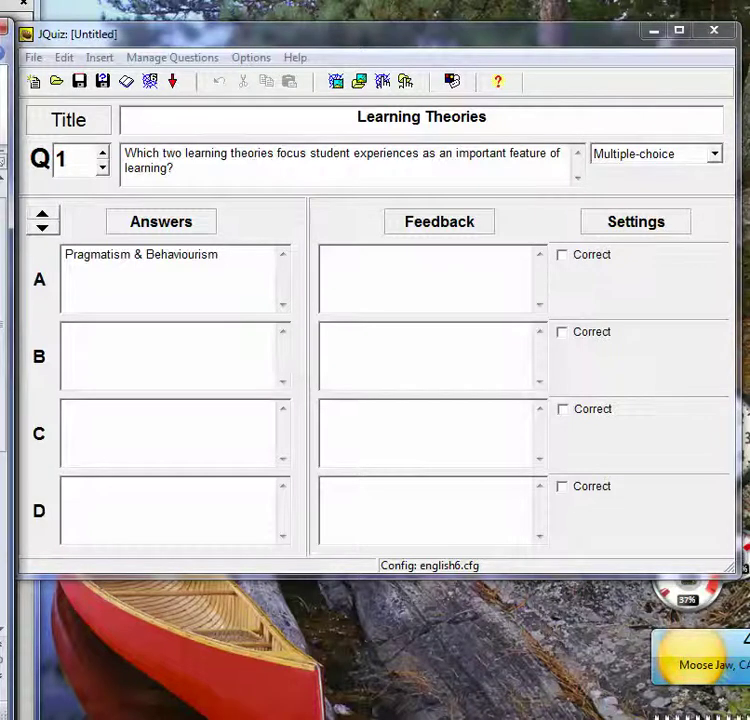
left_click(405, 275)
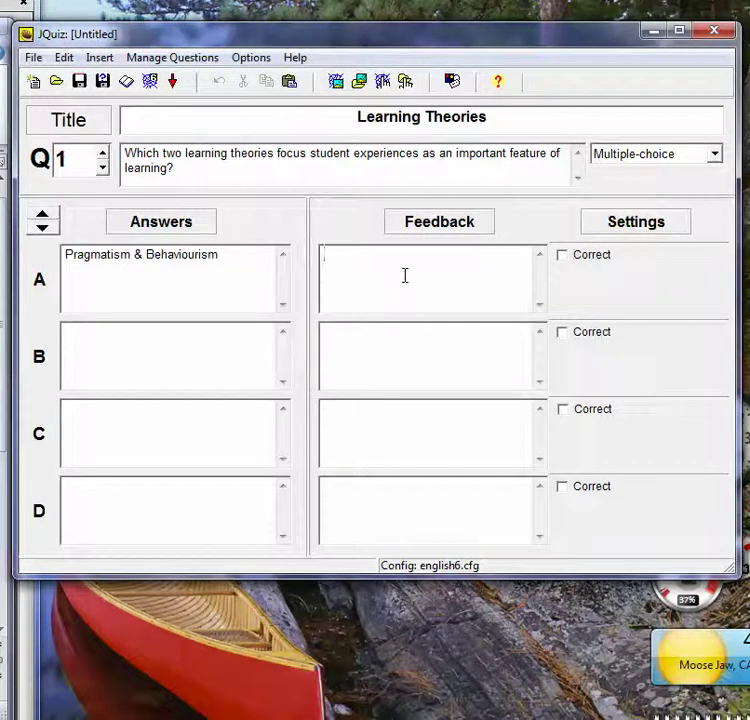
type("You are half right.")
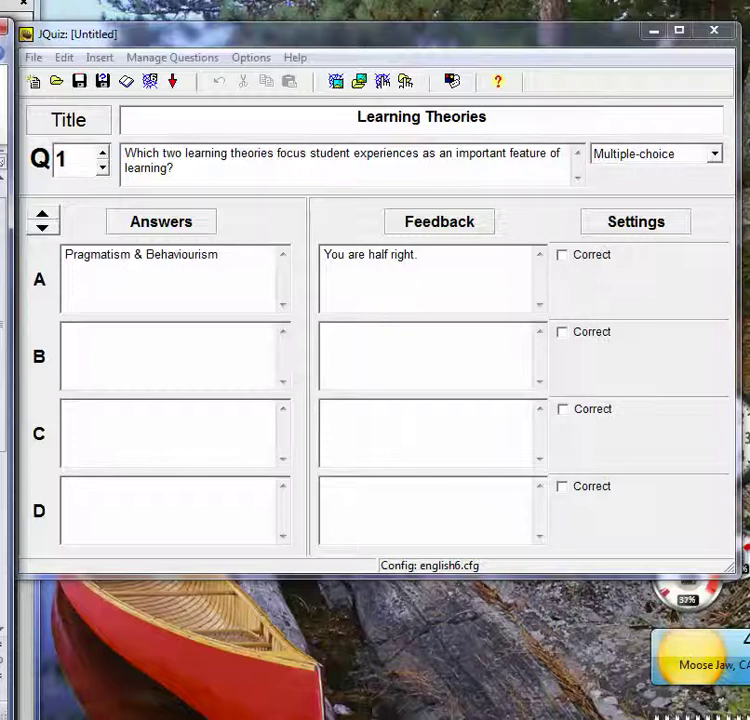
Step: Fill in answer B of question 1 with "Cognitivism & Information Processing" and its feedback "Try again."
left_click(209, 368)
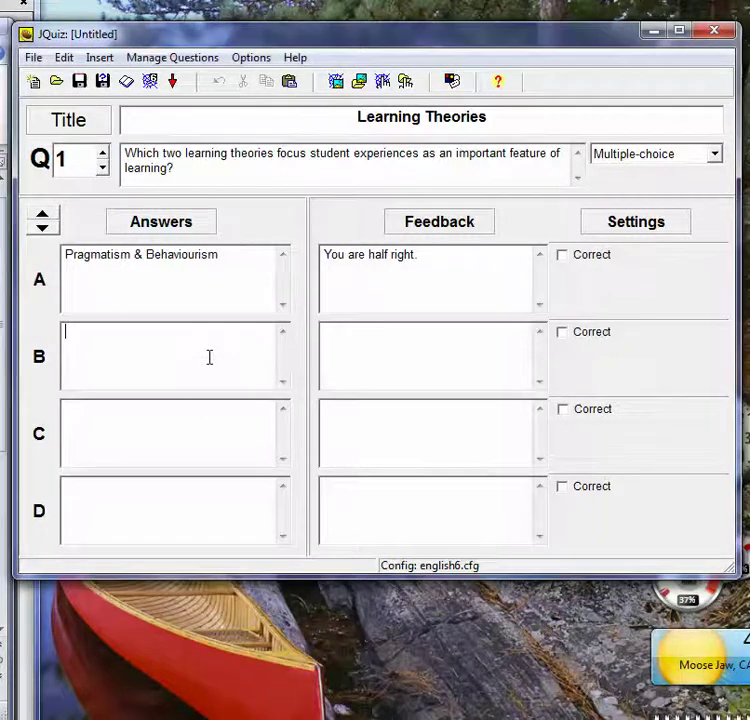
type("Cognitivism & Information Processing")
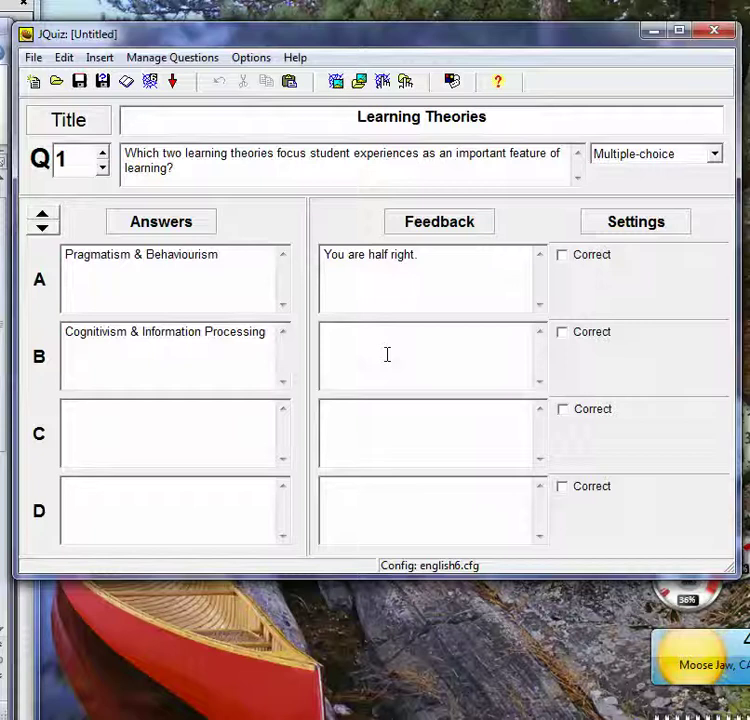
type("Try again.")
key("ctrl+s")
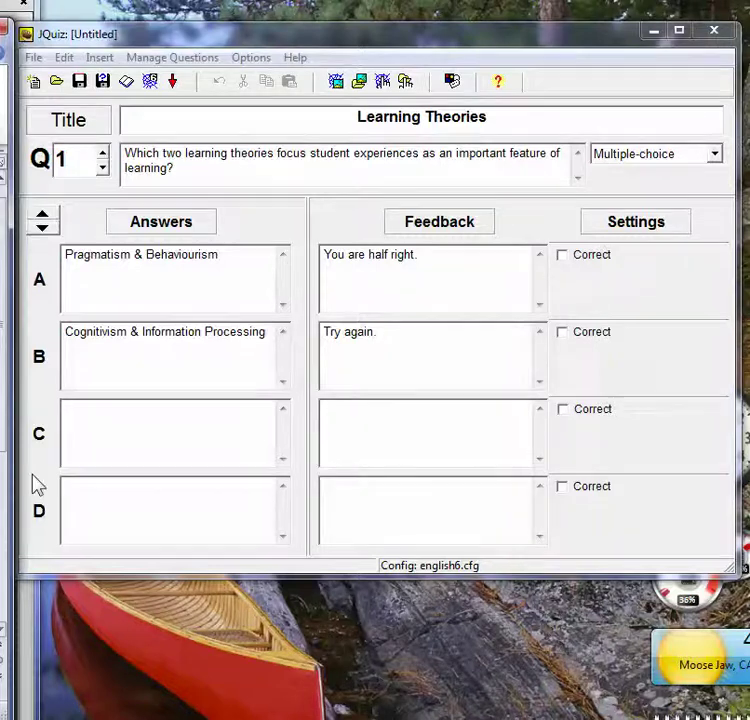
Step: Enter answer C of question 1 as "Constructivism & Pragmatism" with feedback "That is right." and mark it as correct
left_click(126, 430)
type("Constructivism & Pragmatism")
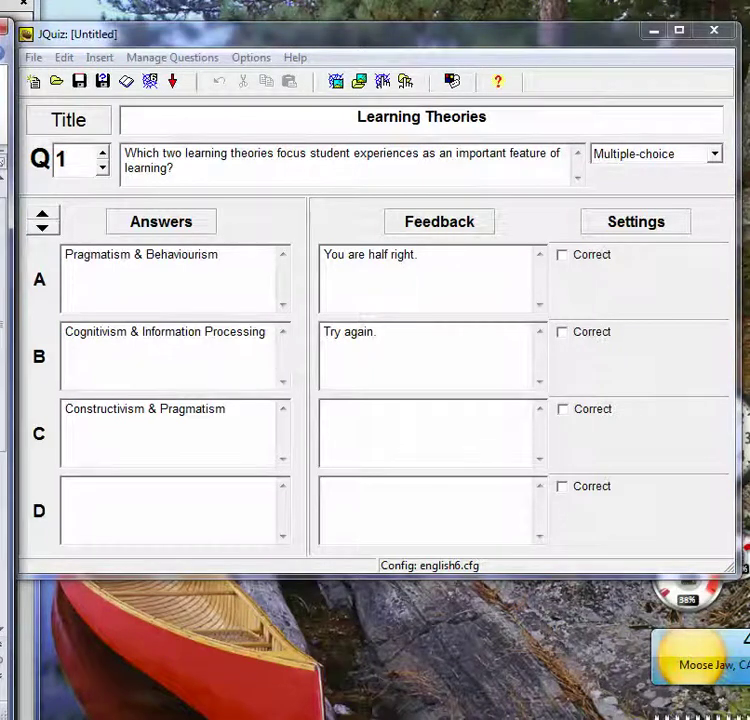
left_click(452, 416)
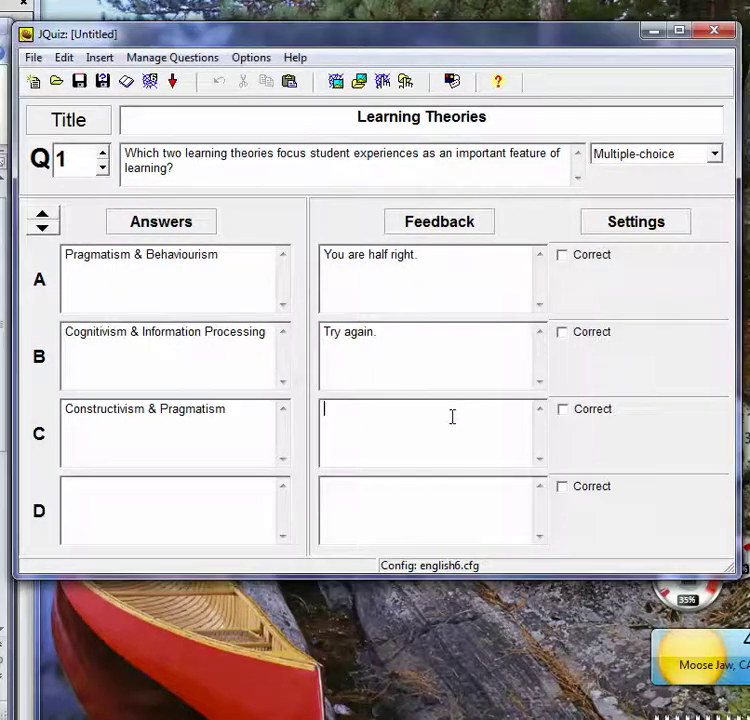
type("That is right.")
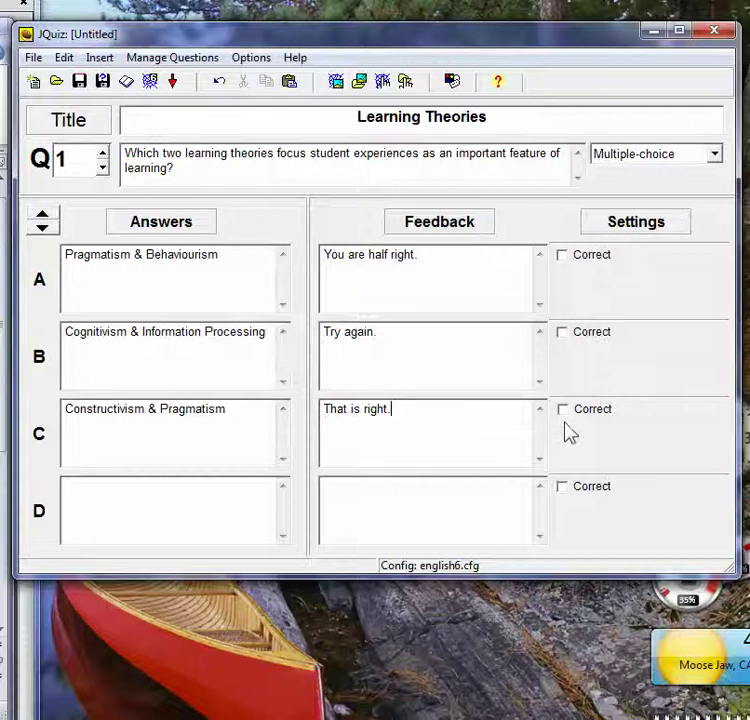
left_click(562, 418)
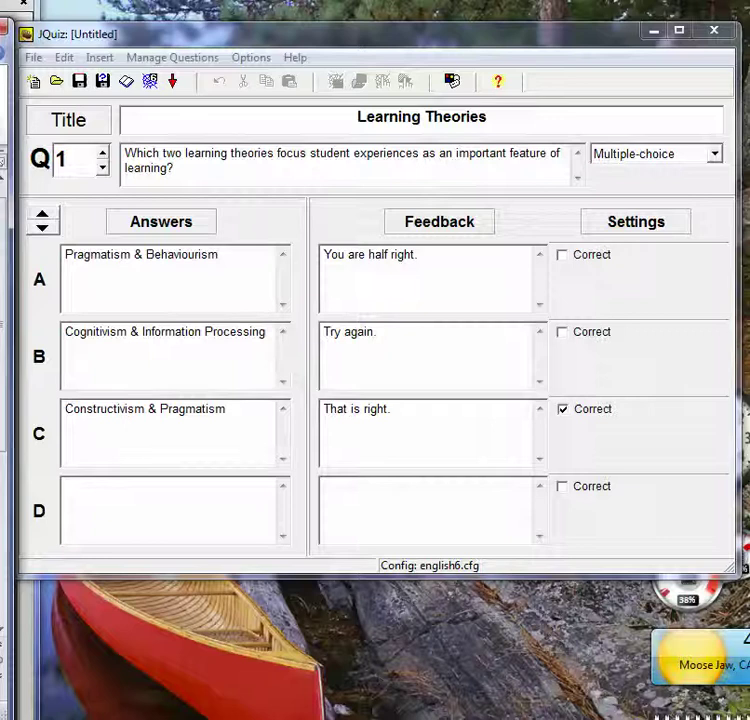
Step: Fill in answer D of question 1 with "Behaviourism & Constructivism" and its feedback "You are half right."
left_click(95, 494)
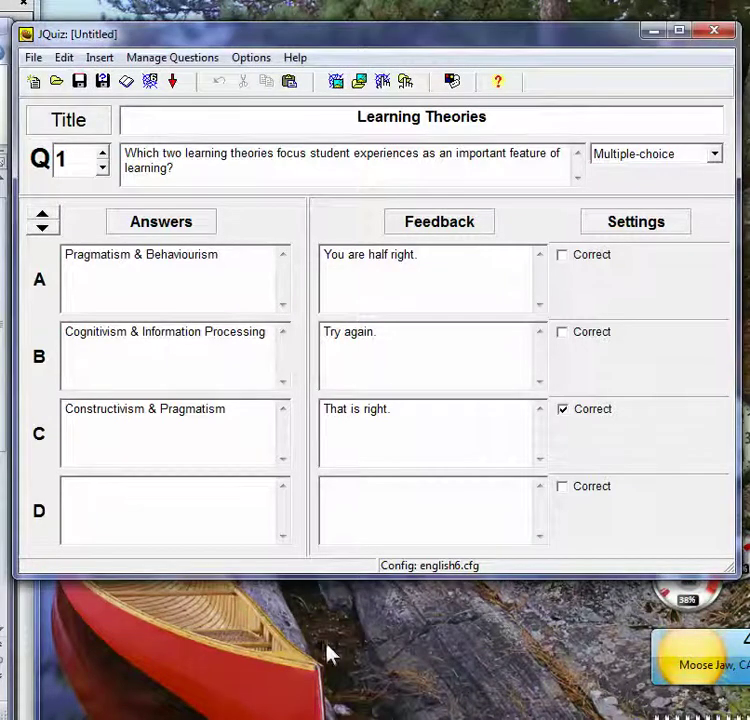
type("Behaviourism & Constructivism")
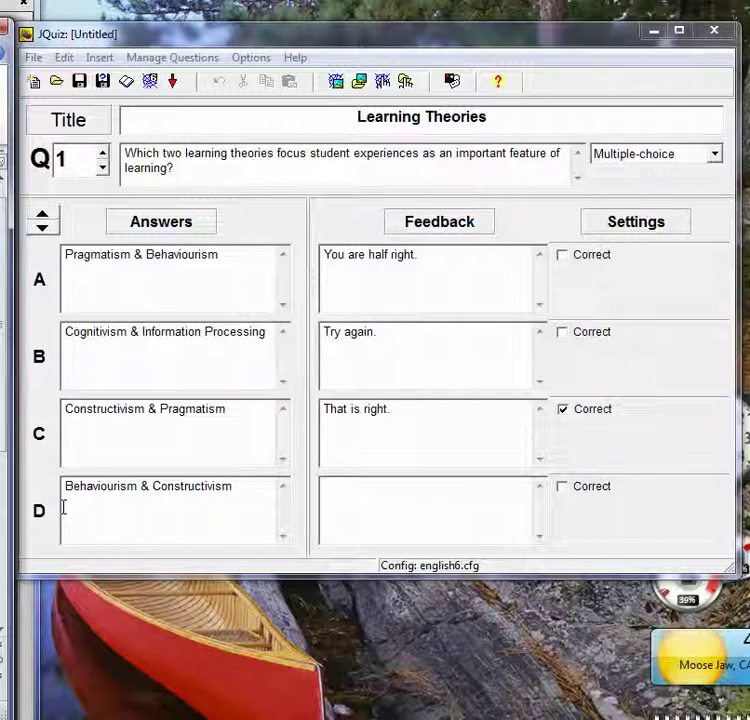
left_click(368, 489)
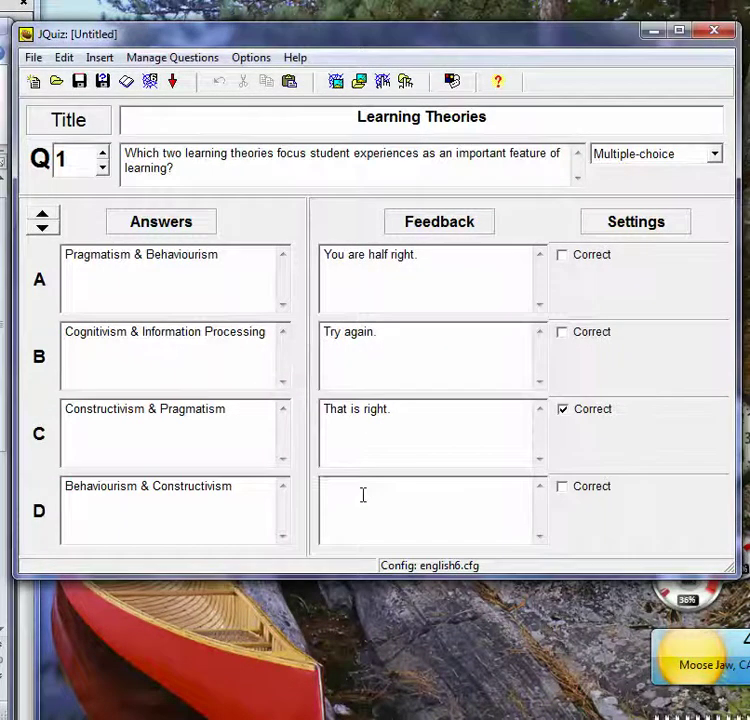
type("You are half right.")
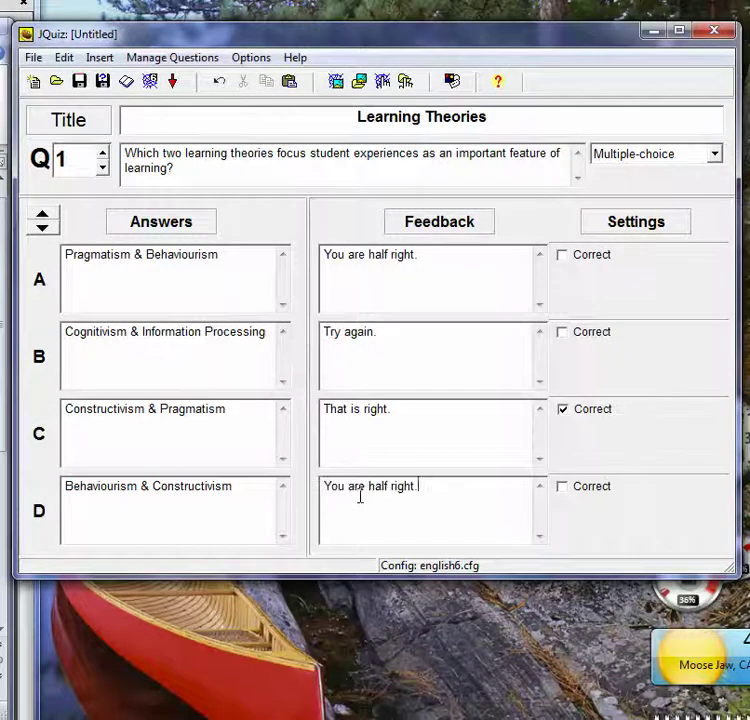
Step: Go to question 2, keep it multiple-choice, and enter "Which learning theory does NOT match the learning objective?"
left_click(104, 155)
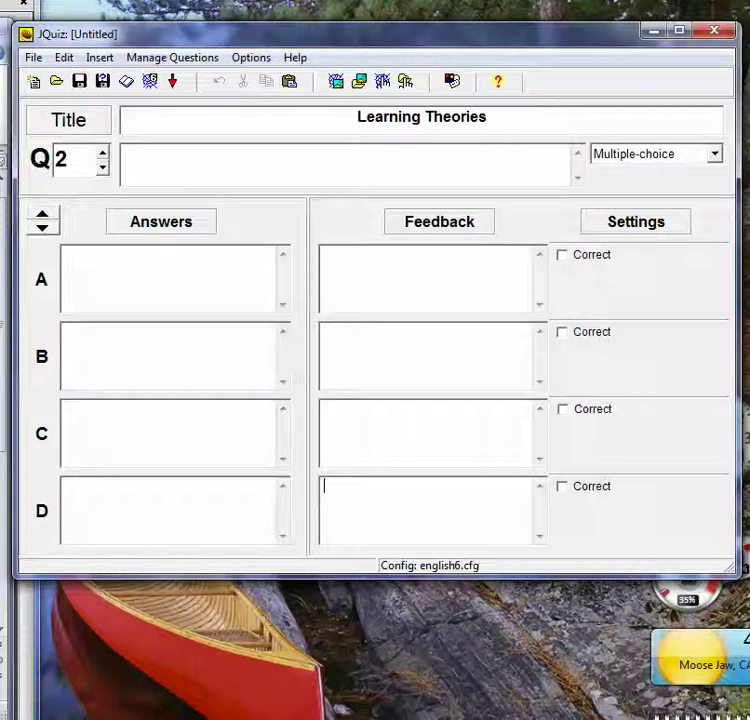
left_click(715, 156)
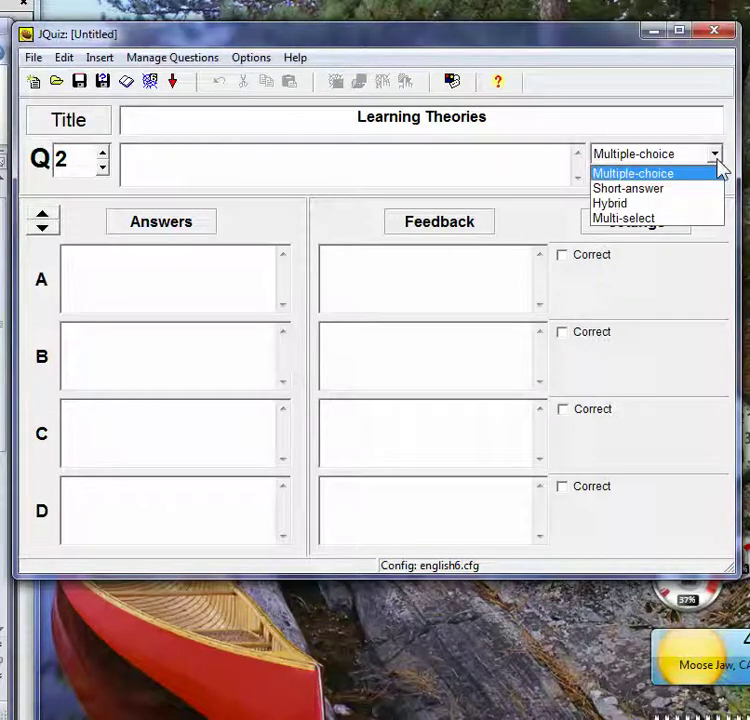
left_click(718, 160)
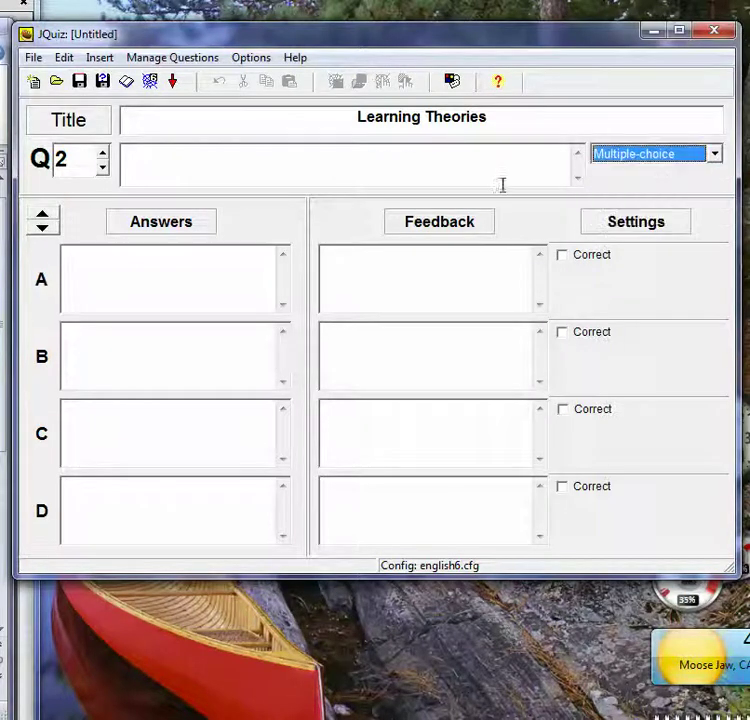
left_click(343, 167)
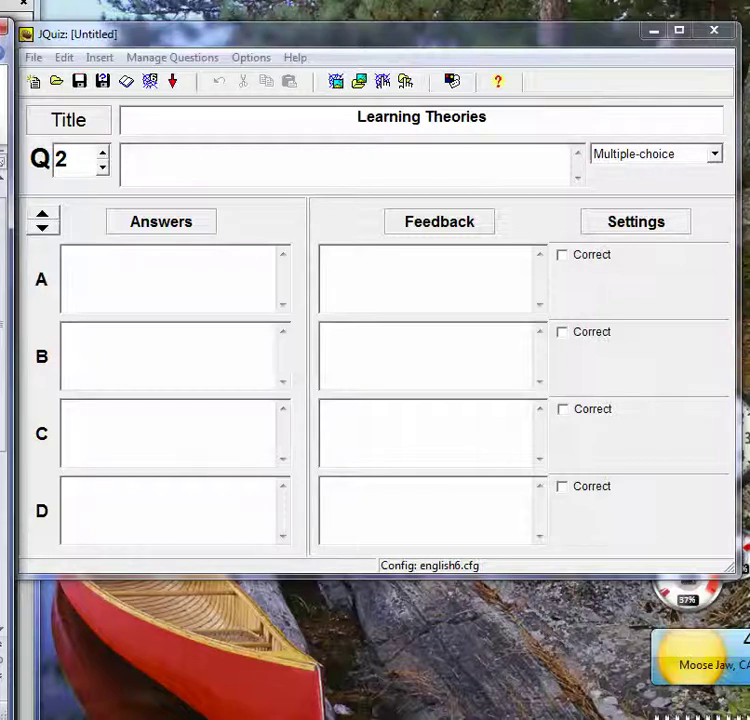
left_click(372, 157)
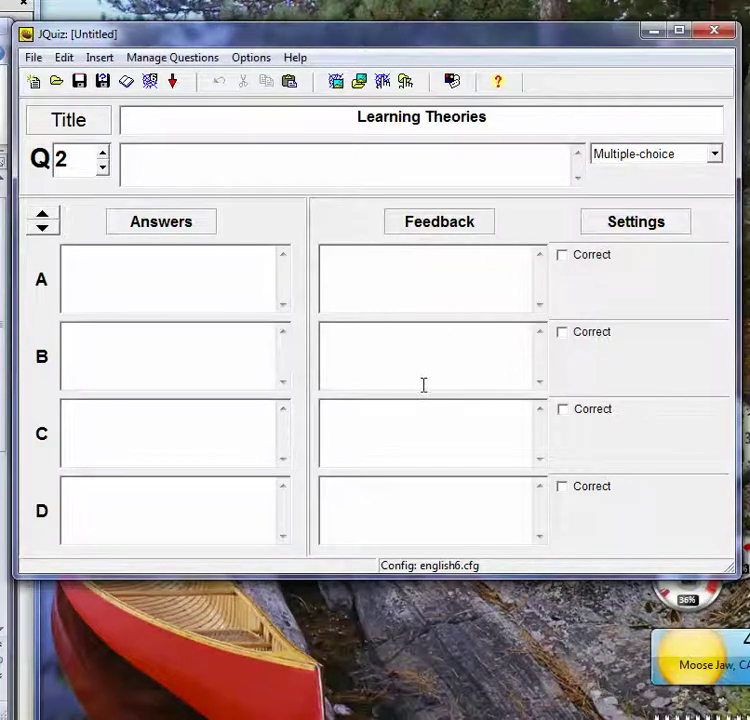
type("Which learning theory does NOT match the learning objective?")
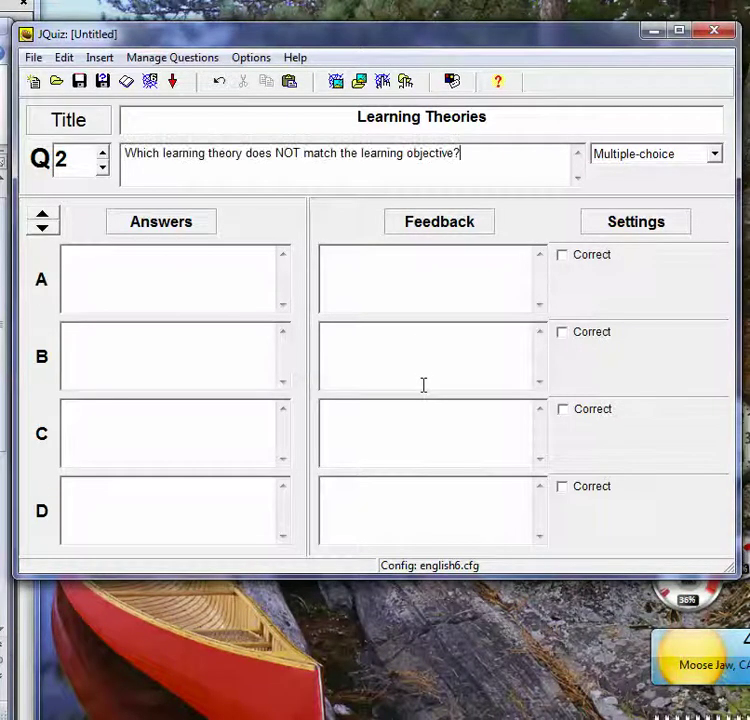
Step: Fill answer A with "Objective: “react quickly” & Learning Theory: Behaviourism" and feedback "These do match. Behaviourism’s focus on stimulus-response makes it ideal for developing quick reactions."
left_click(118, 266)
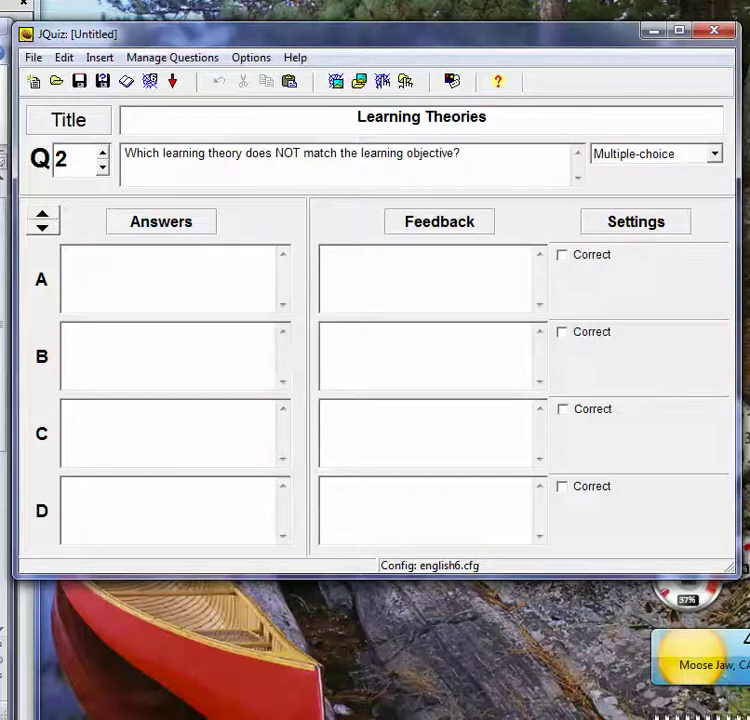
key("alt+Tab")
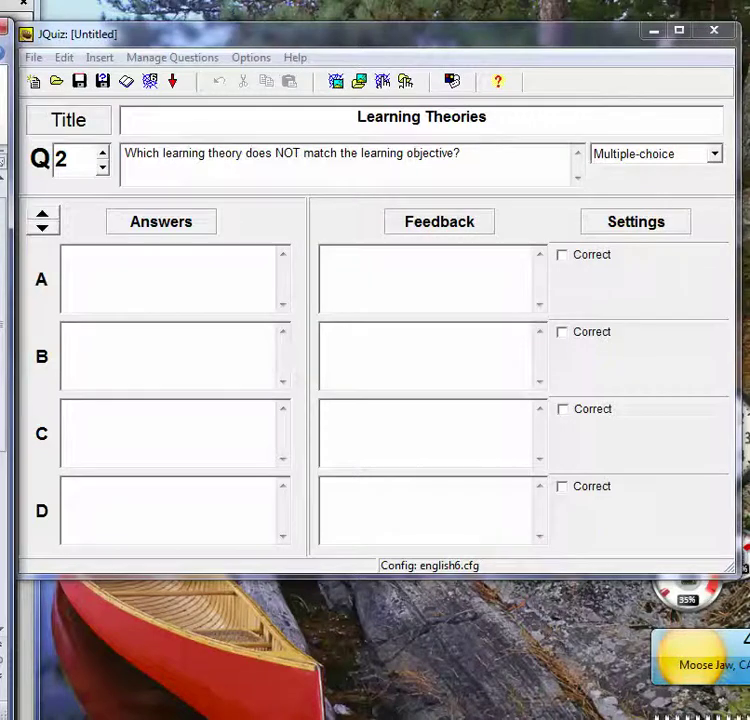
left_click(153, 278)
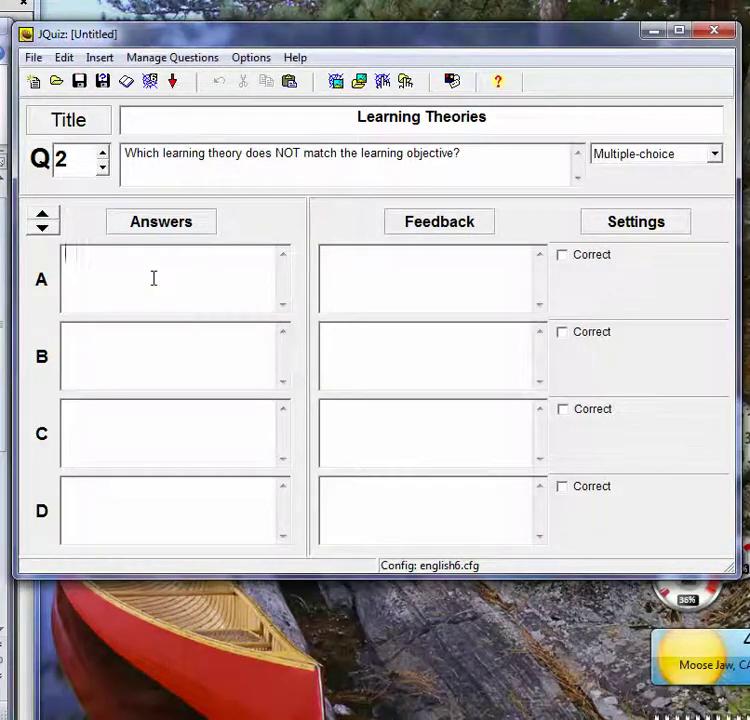
type("Objective: \"react quickly\" & Learning Theory: Behaviourism")
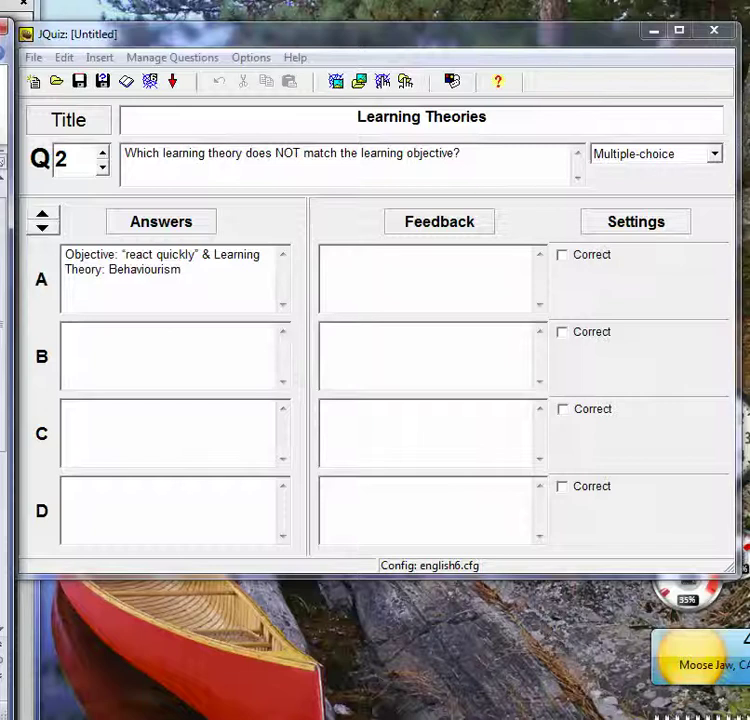
left_click(425, 263)
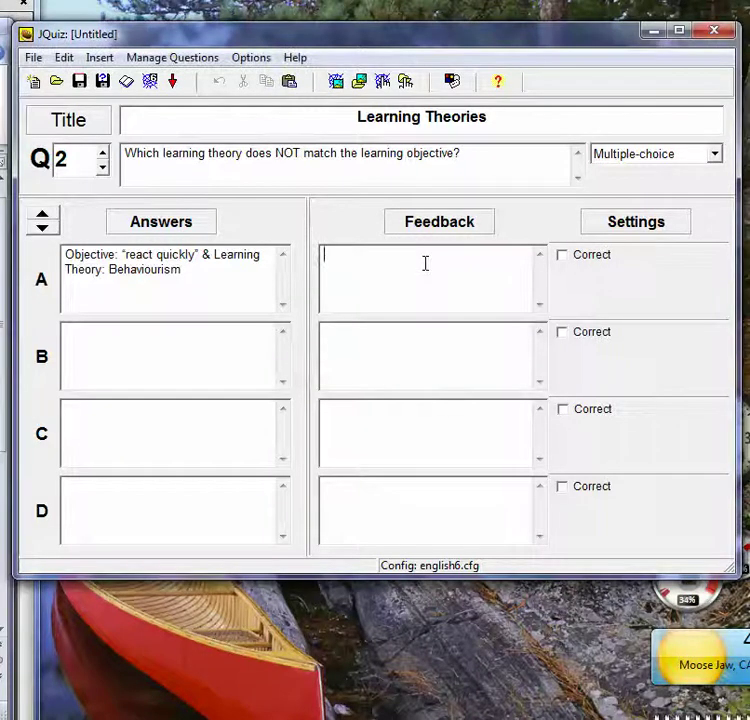
type("These do match.  Behaviourism's focus on stimulus-response makes it ideal for developing quick reactions.")
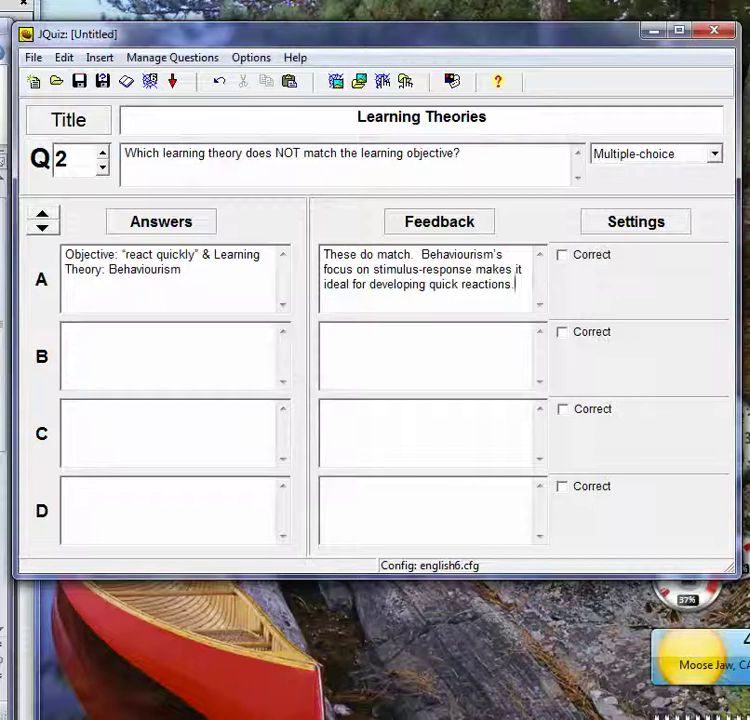
Step: Fill answer B with "Objective: “apply to new situations” & Learning Theory: Constructivism" and feedback that "knowledge construction" suits objectives where conditions may change
key("alt+Tab")
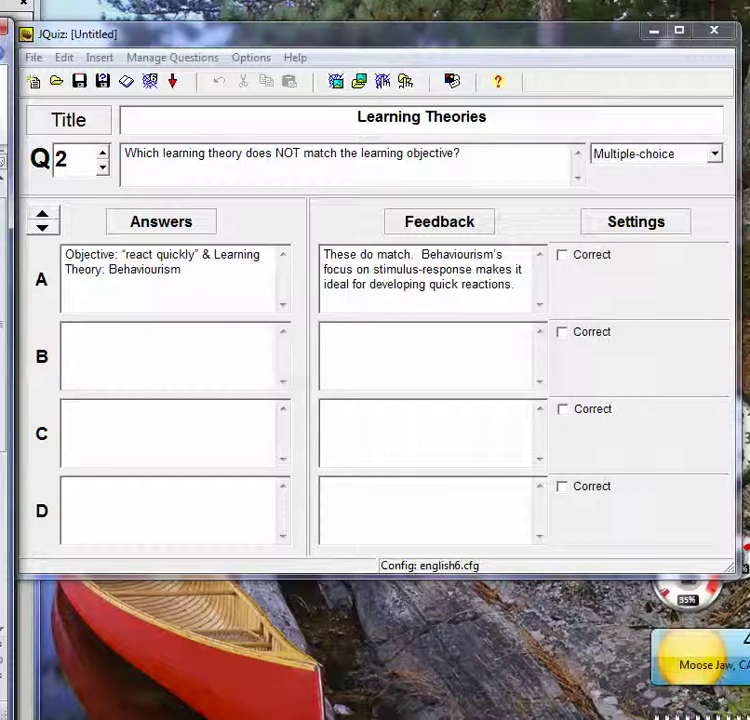
left_click(147, 342)
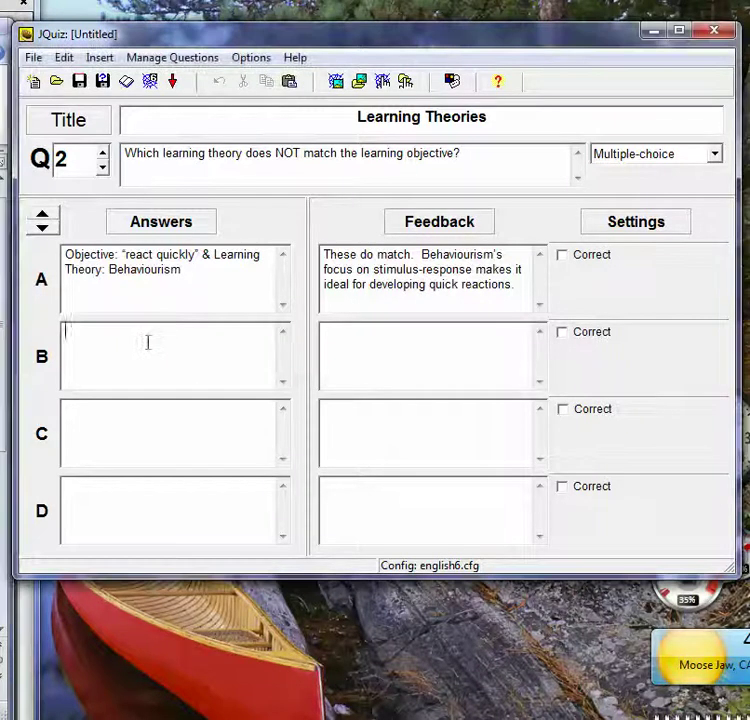
type("Objective: \"apply to new situations\" & Learning Theory: Constructivism")
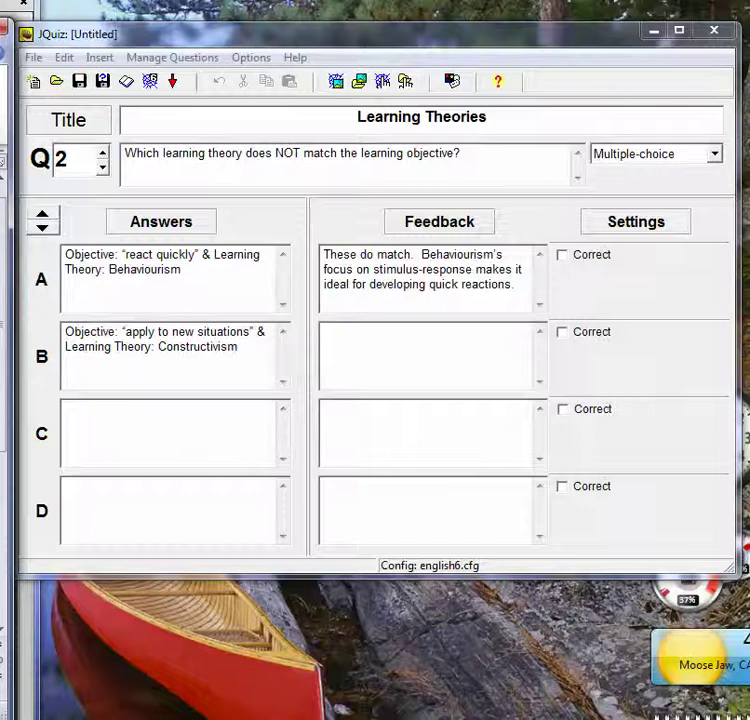
left_click(408, 349)
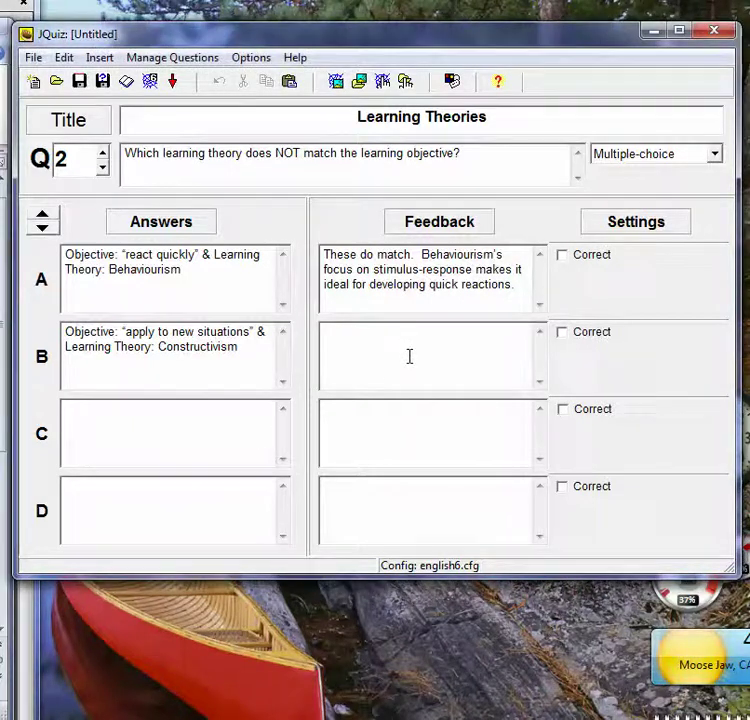
type("constructivism focuses on \"knowledge construction\", it is an excellent choice for an objective where conditions may change.")
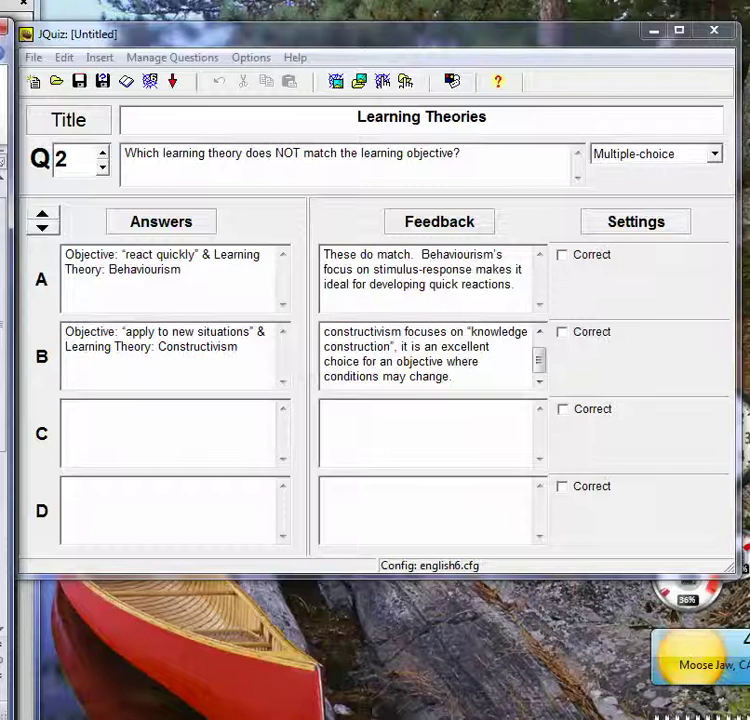
Step: Fill answer C with "Objective: “explain the naming of ...” & Learning Theory: Cognitivism" and feedback that things hard to discover by experience need direct instruction
left_click(86, 415)
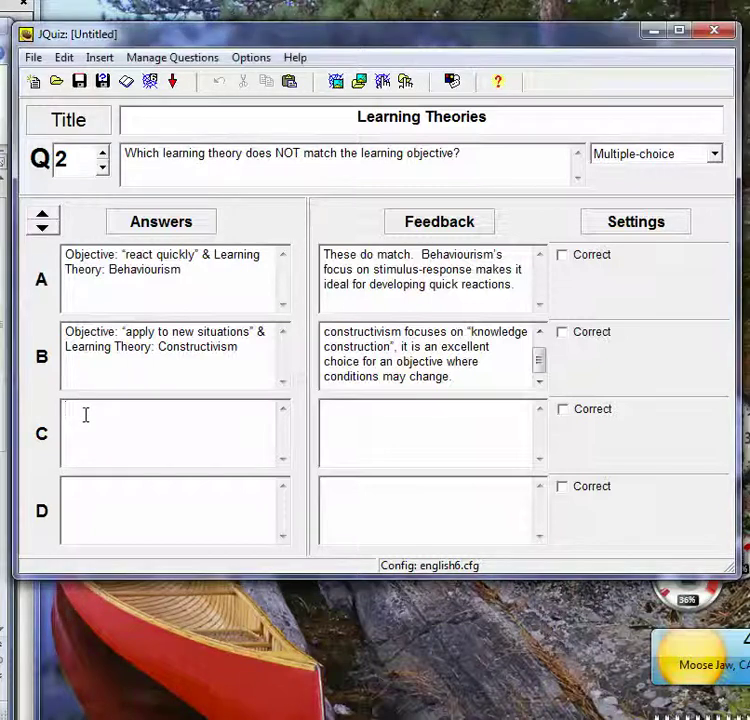
type("Objective: \"explain the naming of ...\" & Learning Theory: Cognitivism")
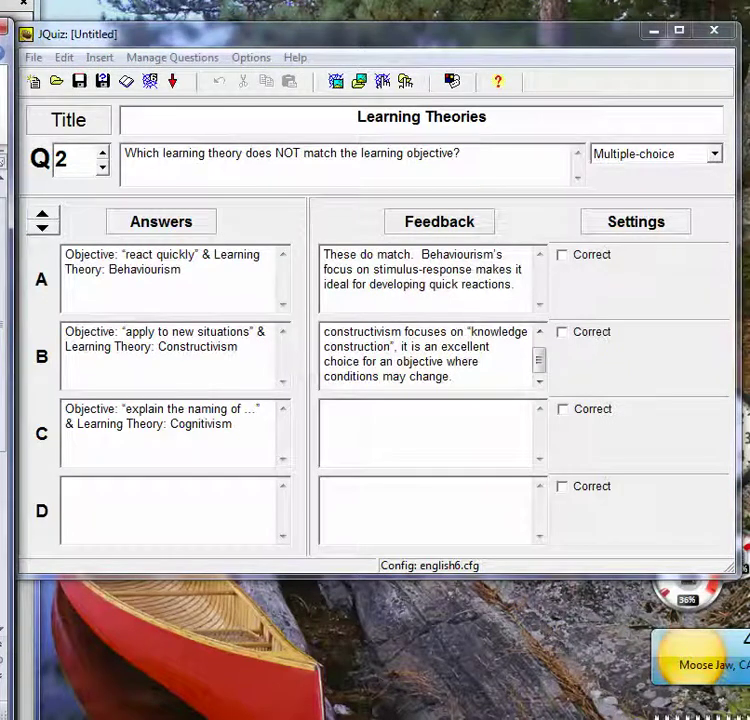
left_click(410, 422)
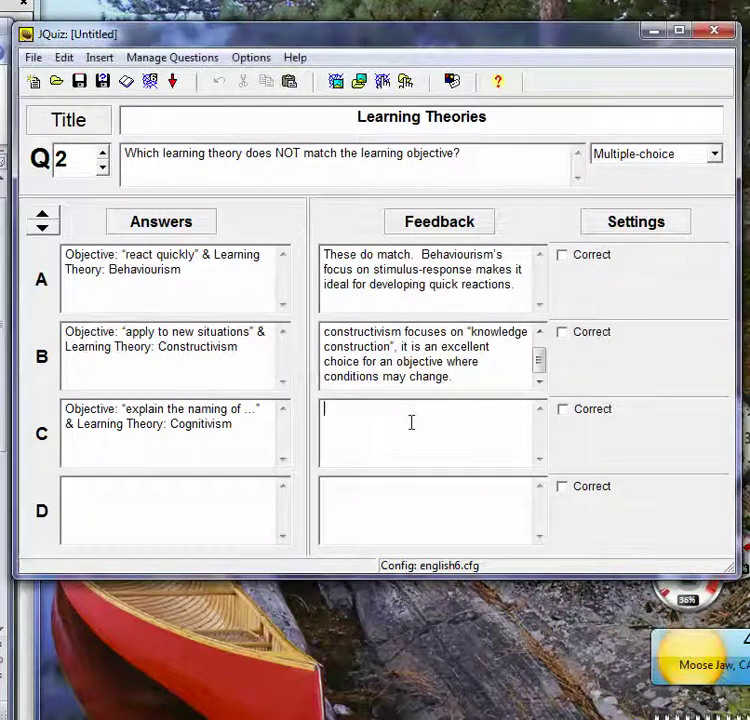
type("These do match.  Some things are hard to discover by experience and an direct instruction approach like cognitivism is needed.")
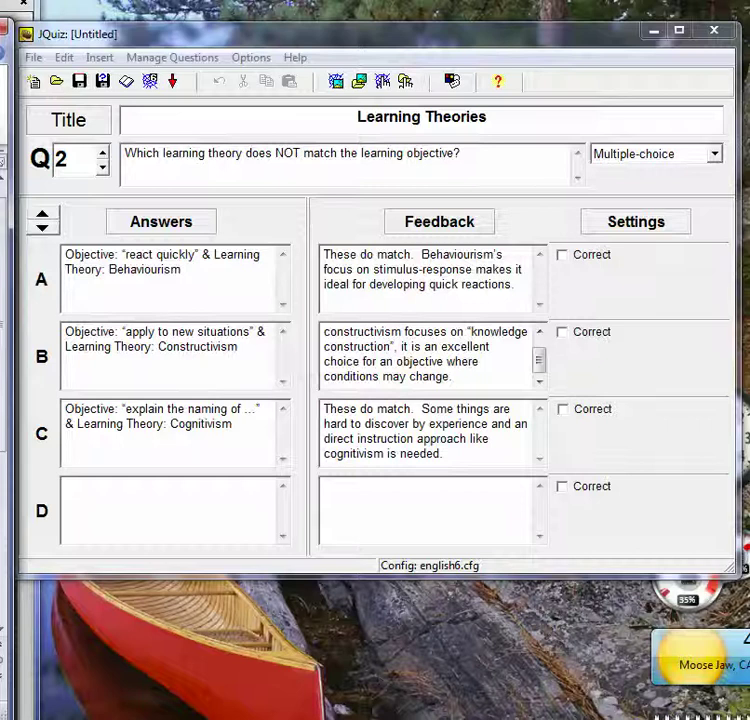
Step: Fill answer D with "Objective: “quote Asimov’s three laws of robotics” & Learning Theory: Pragmatism", add feedback that memorization isn't a pragmatism trait, and mark it correct
left_click(99, 509)
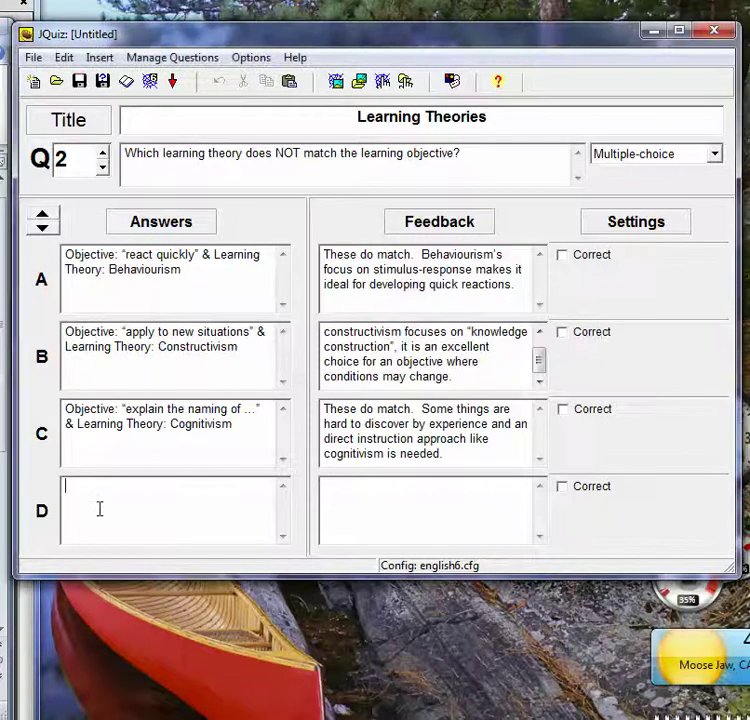
type("Objective: \"quote Asimov’s three laws of robotics\" & Learning Theory: Pragmatism")
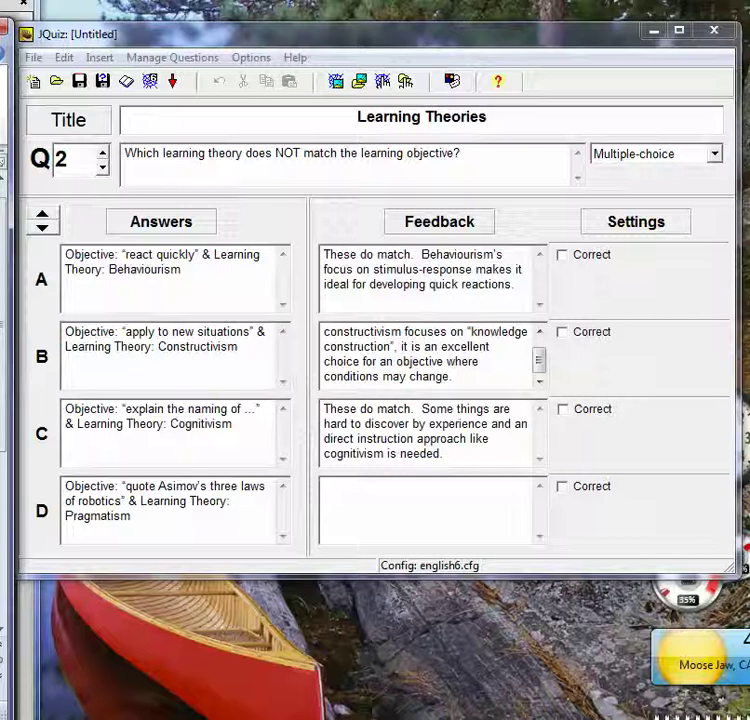
left_click(331, 502)
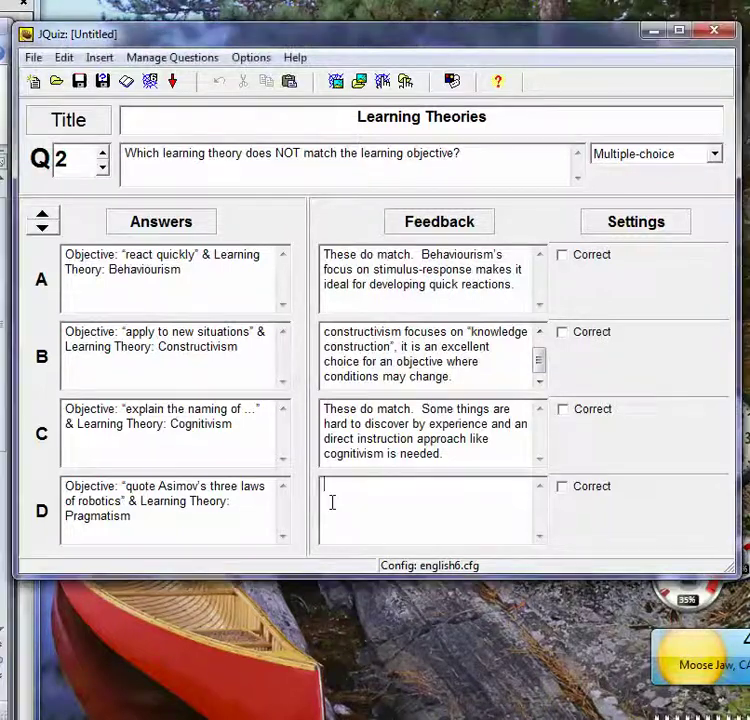
type("Right, these don't match.  Memorization is not one of the traits of pragmatism.")
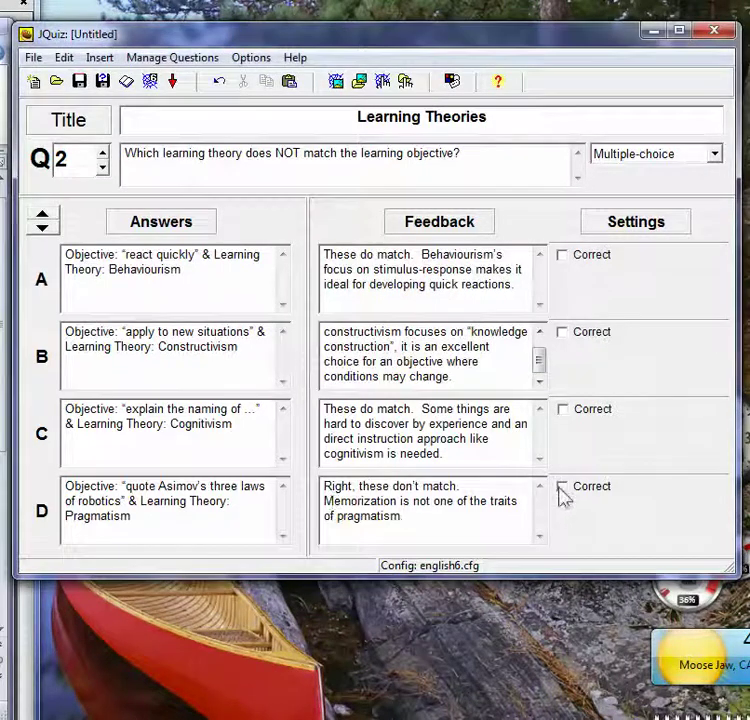
left_click(561, 488)
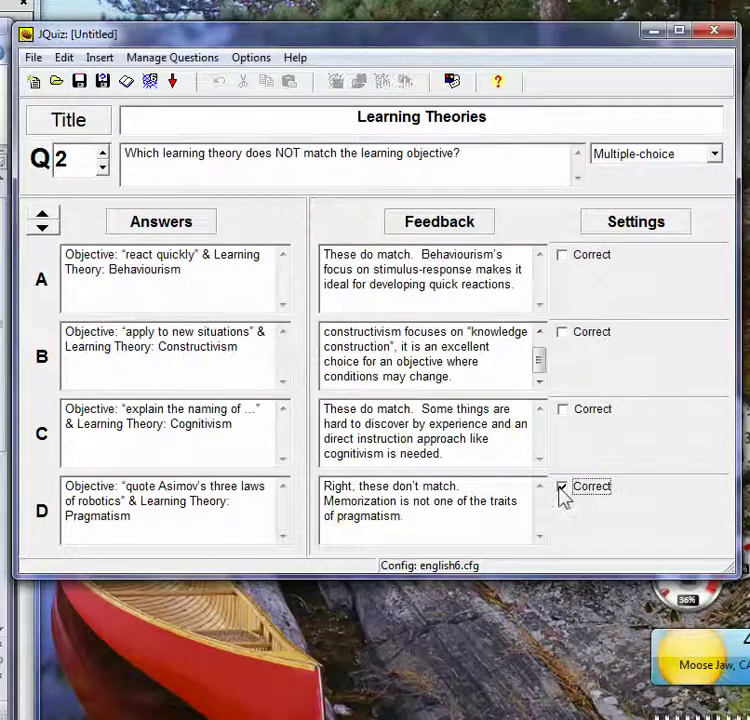
Step: Save the quiz as a JQuiz file named Theories in the EdTech folder under Documents
left_click(80, 84)
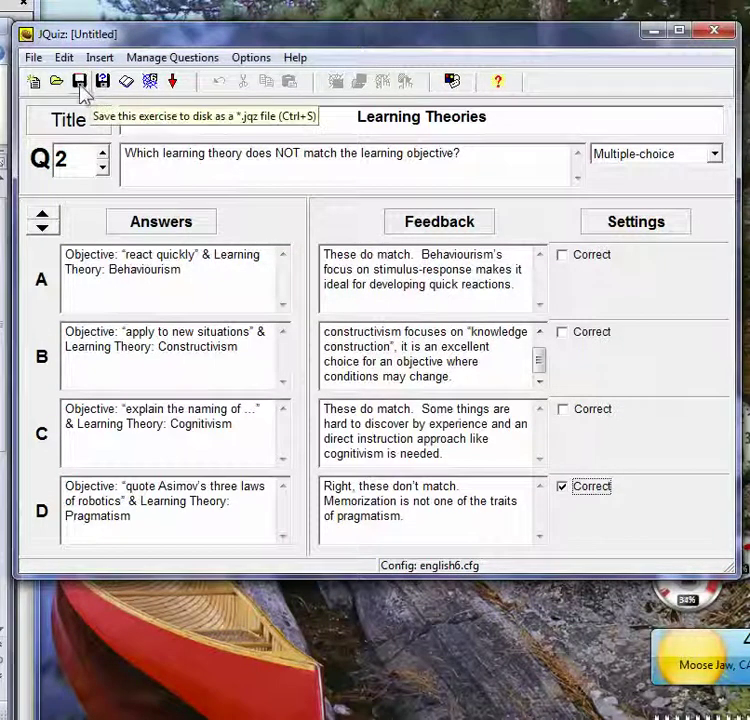
left_click(81, 87)
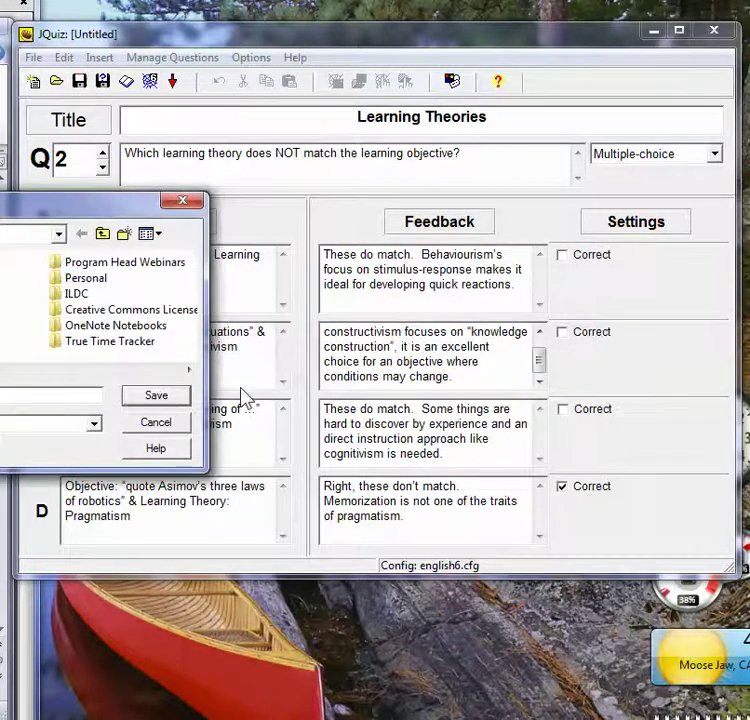
left_click_drag(96, 210, 410, 209)
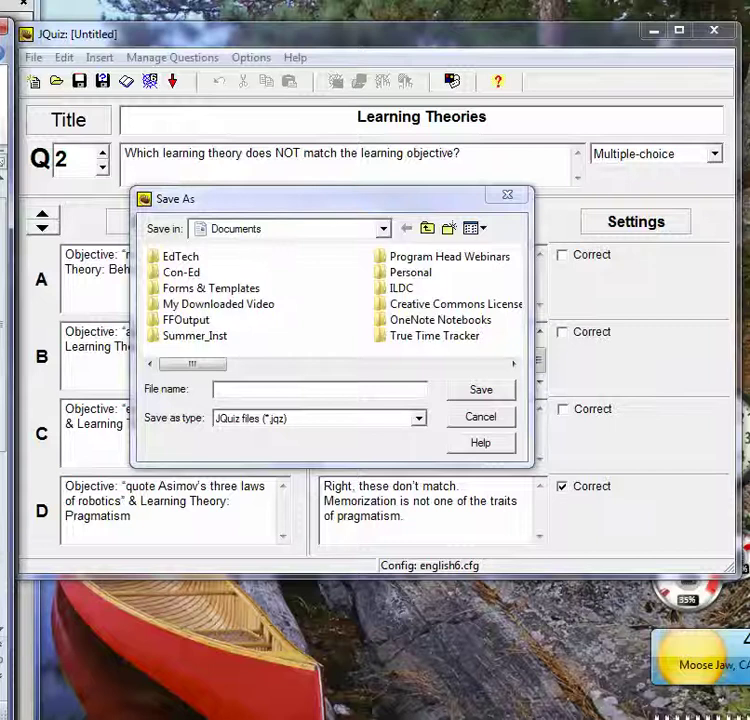
left_click(230, 394)
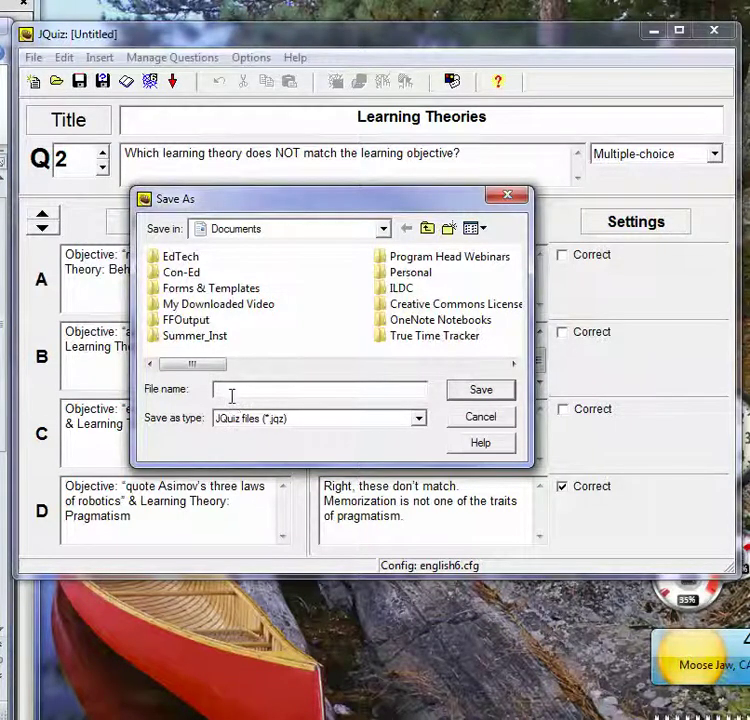
type("Theories")
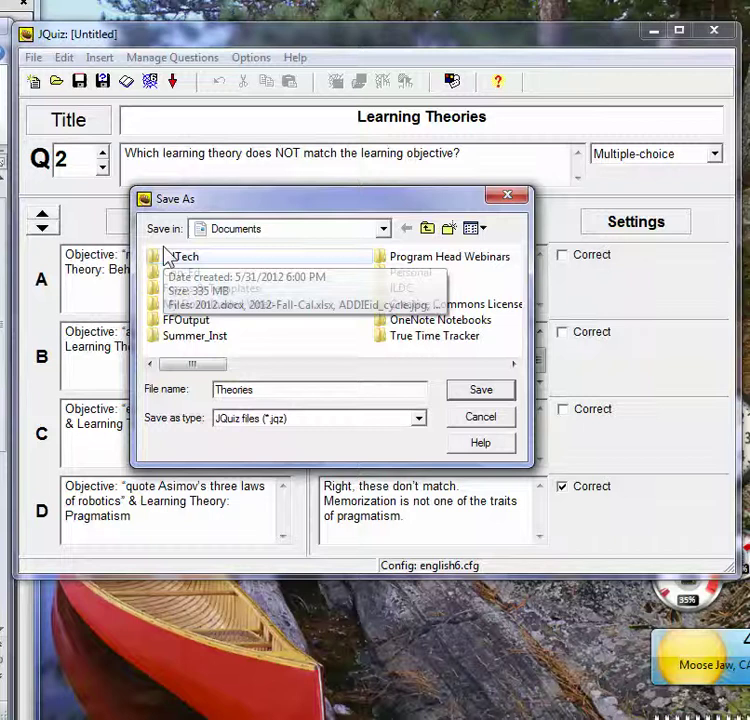
double_click(158, 260)
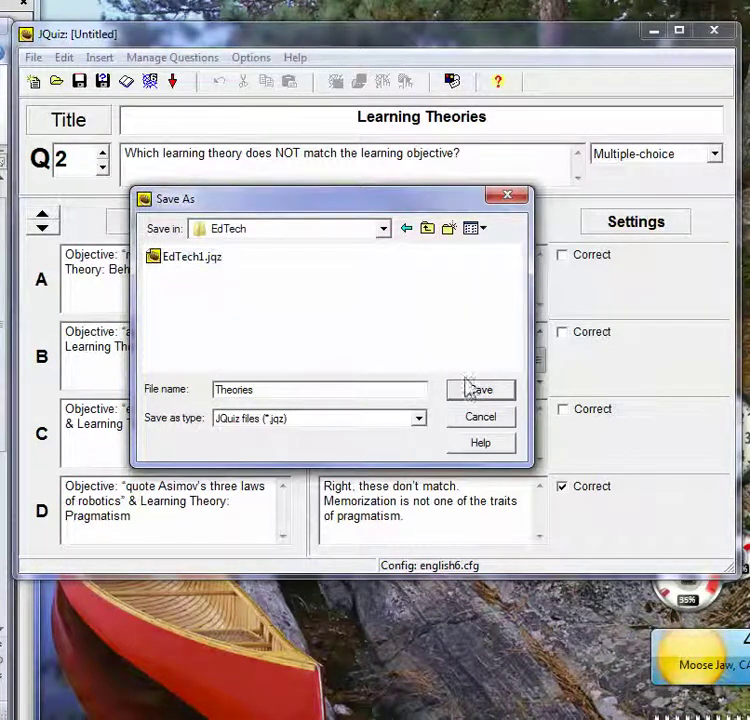
left_click(477, 393)
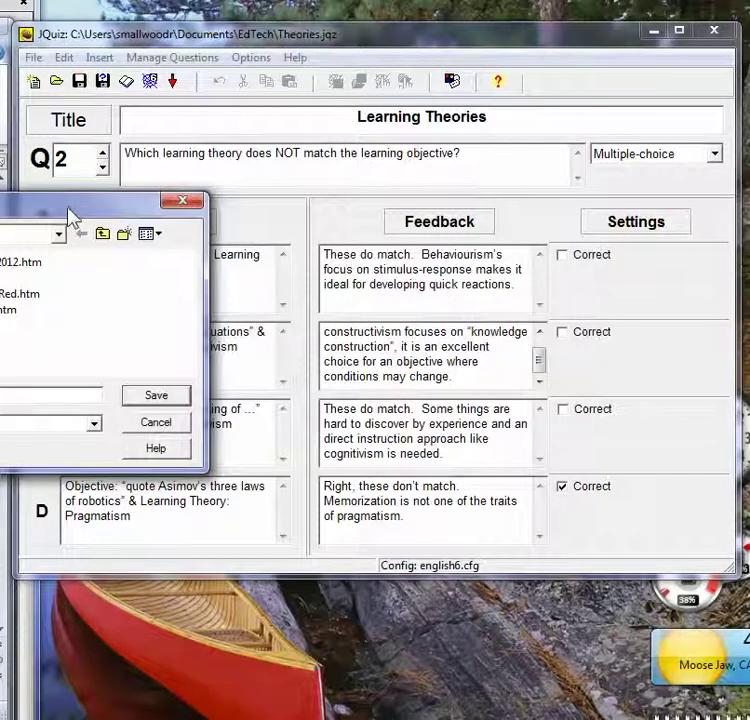
Step: Export the quiz as the web page Theories.htm into EdTech_Web\Week04_files on the Z: drive
left_click_drag(72, 215, 524, 211)
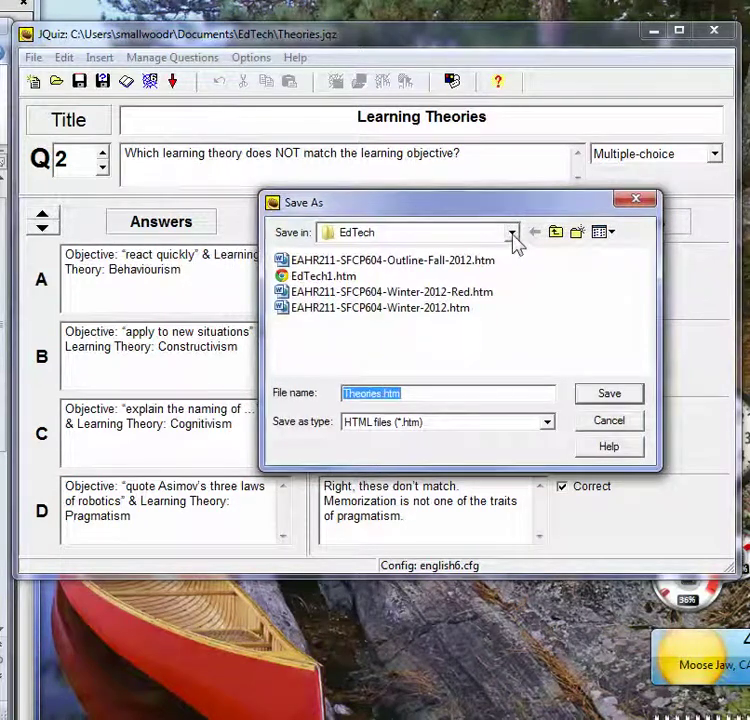
left_click(512, 234)
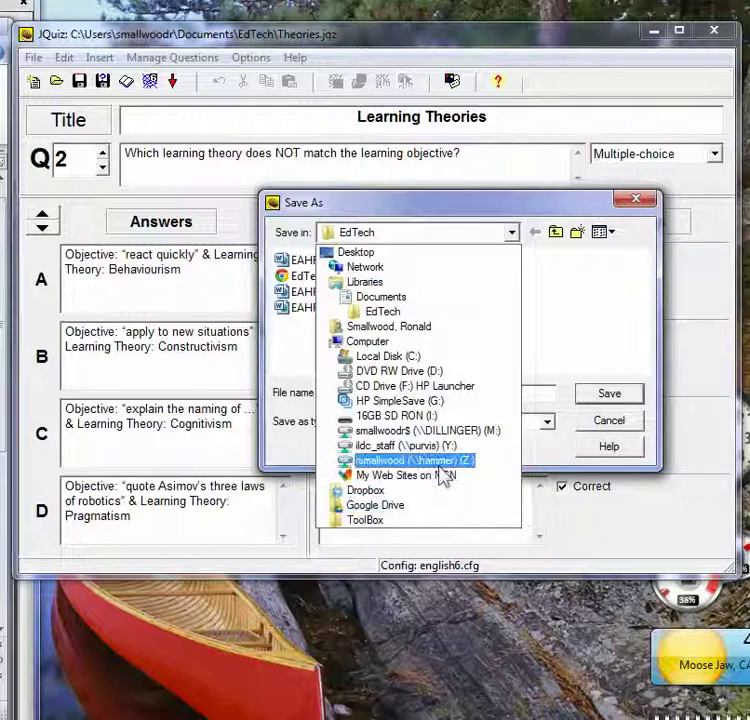
left_click(346, 462)
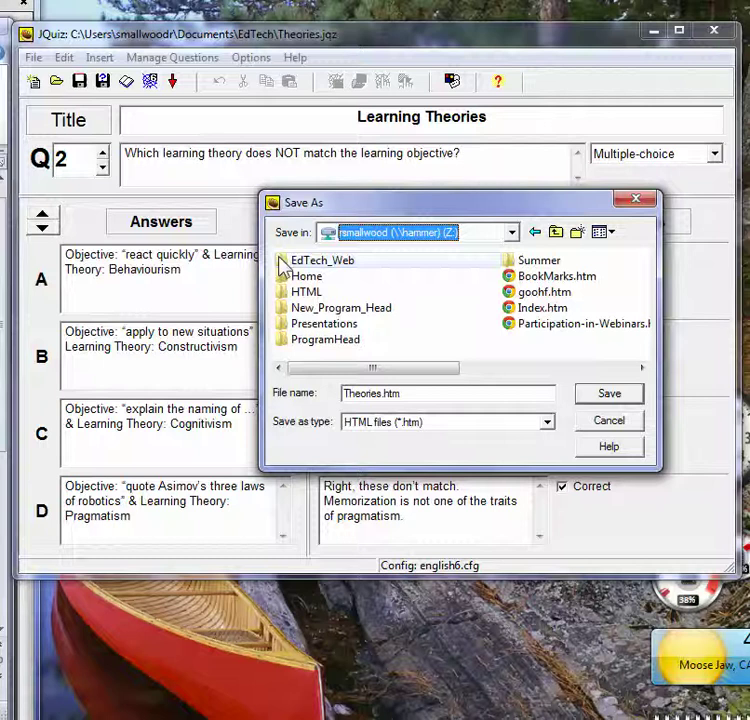
double_click(283, 262)
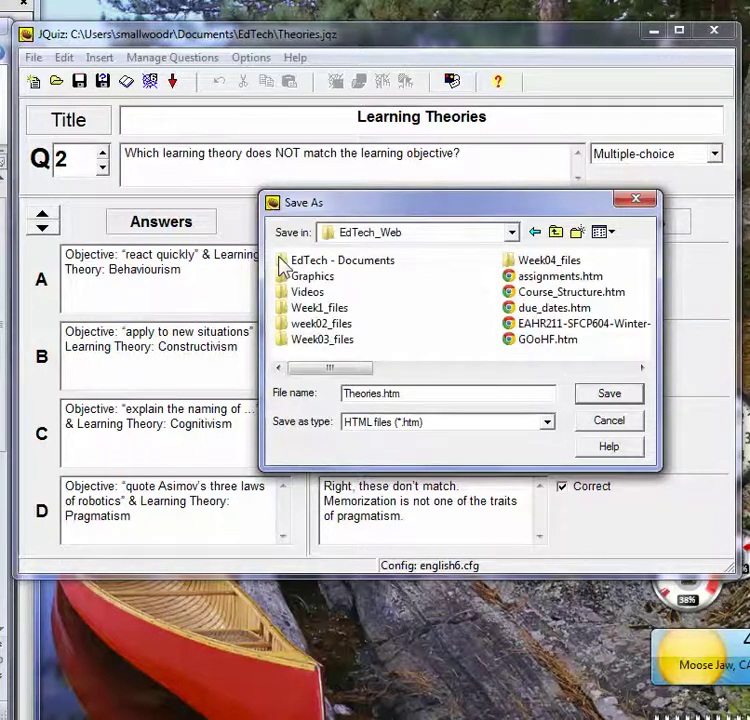
double_click(516, 262)
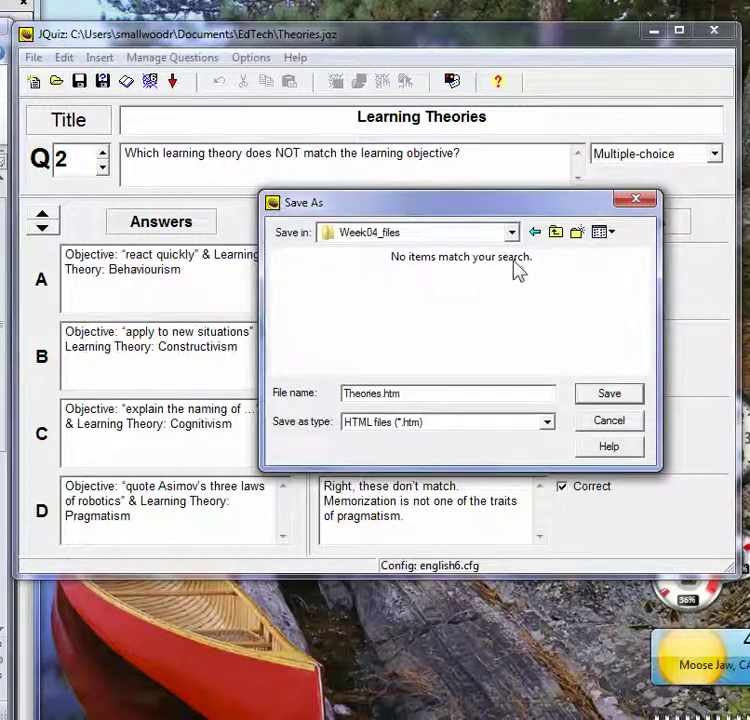
left_click(610, 396)
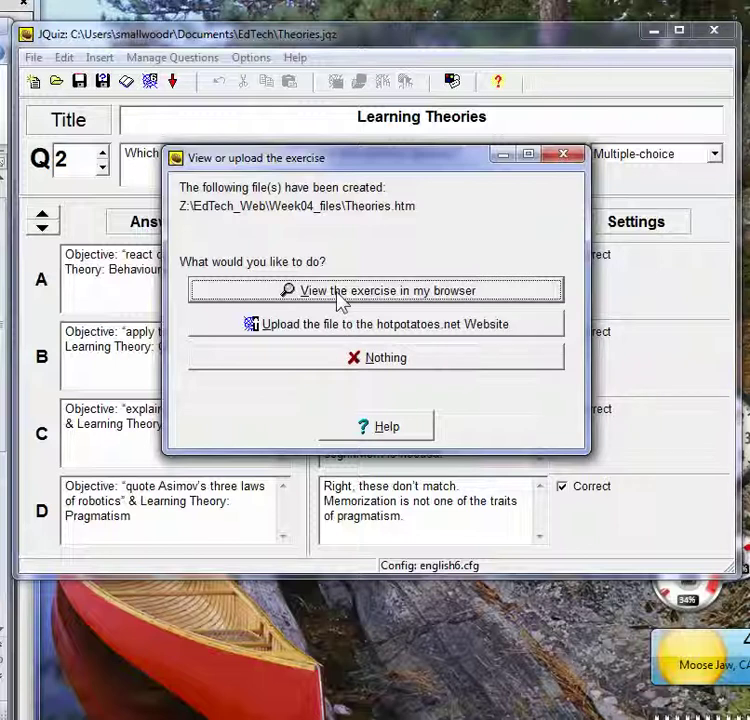
Step: View the exported exercise in the browser, arranging its window to check the quiz page, and minimize it to return to JQuiz
left_click(340, 290)
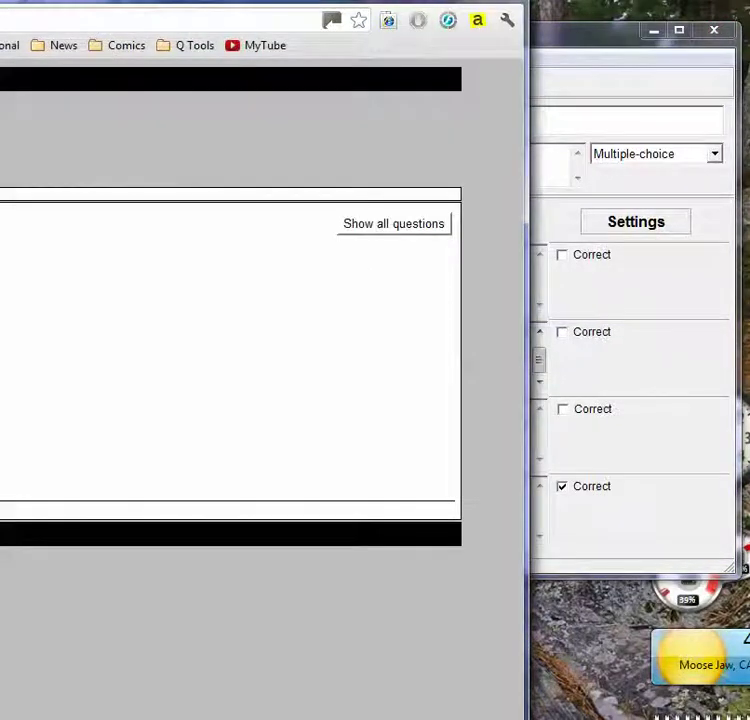
left_click_drag(527, 718, 318, 557)
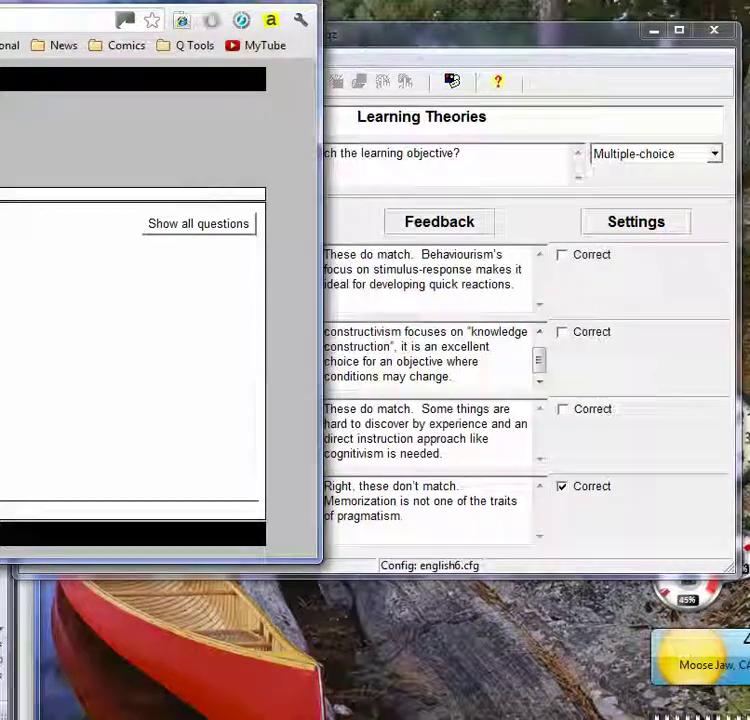
left_click_drag(300, 3, 450, 37)
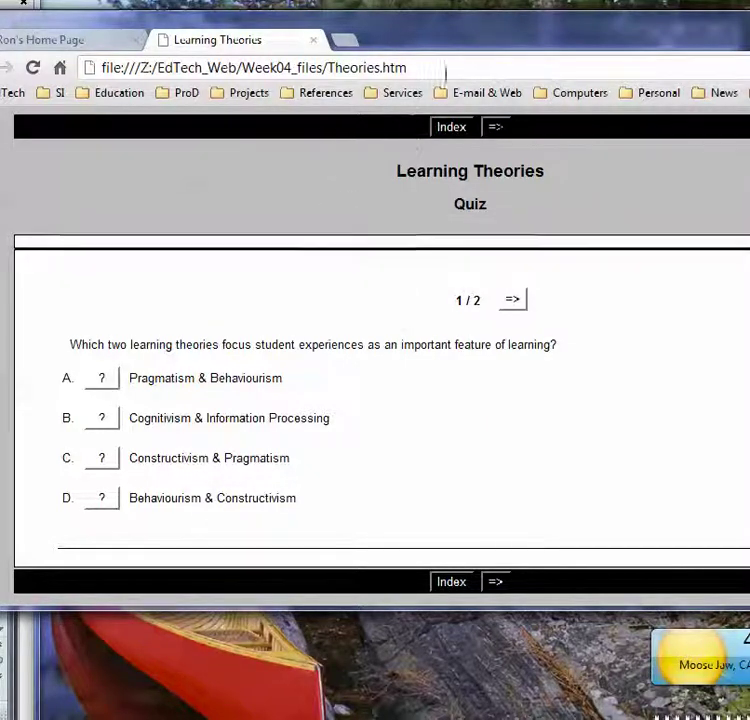
left_click_drag(700, 30, 48, 124)
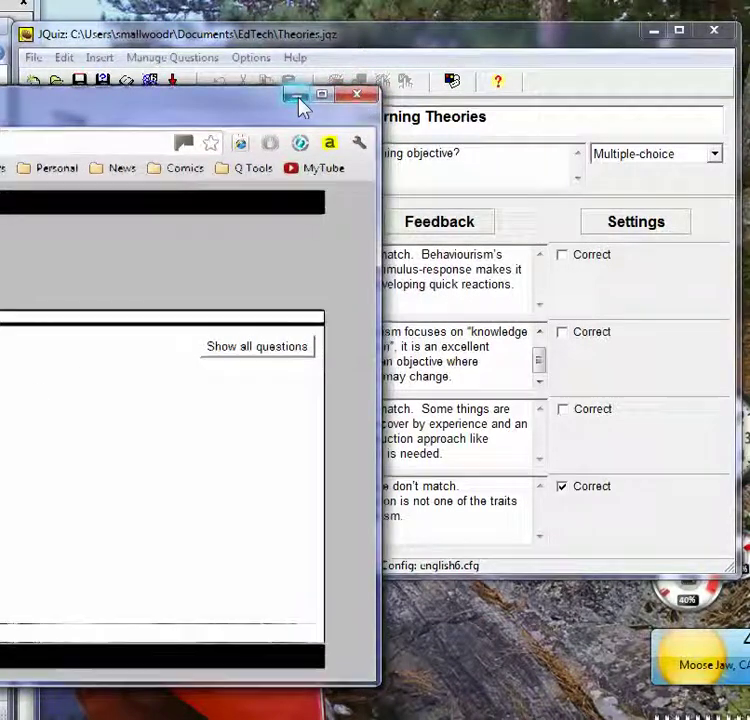
left_click(298, 96)
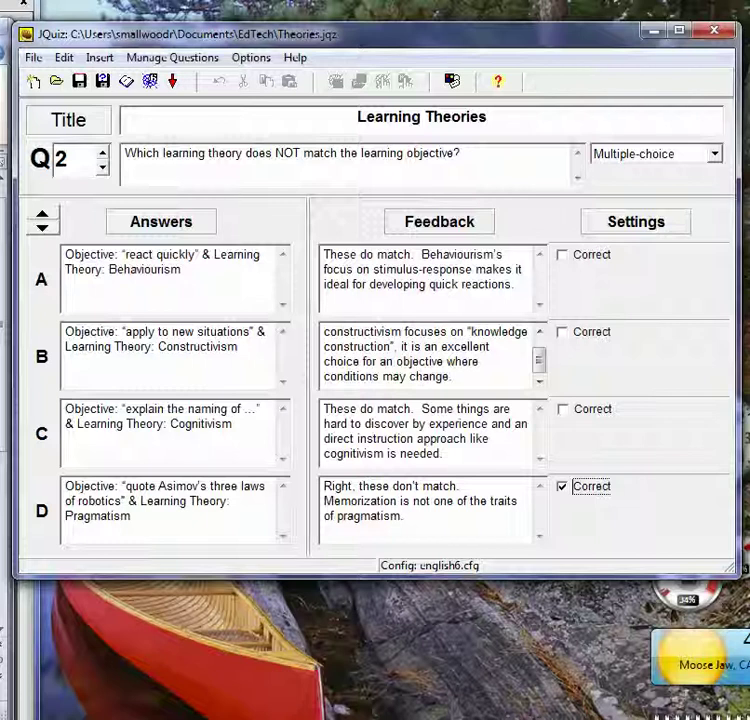